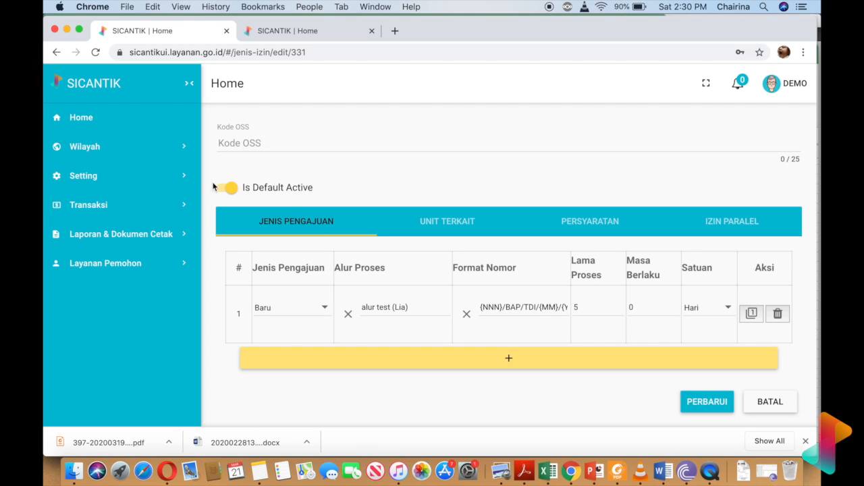
Step: Open the Alur Proses list from the licensing (Seting Perizinan) settings
left_click(144, 179)
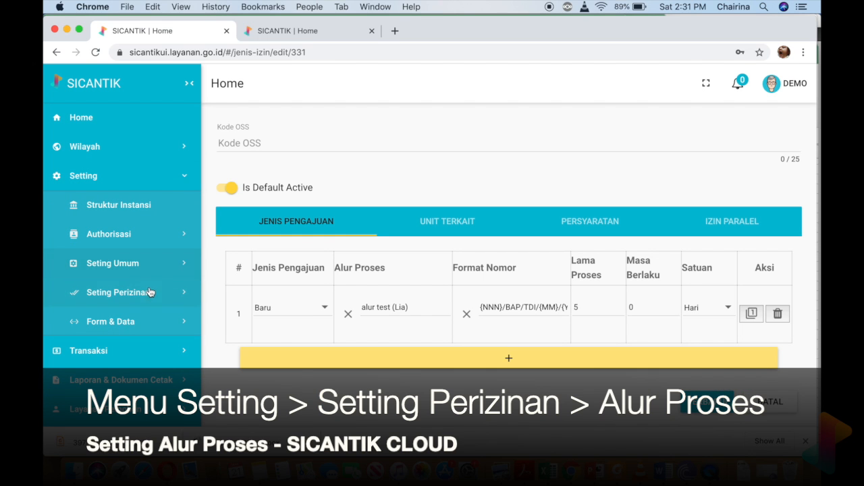
left_click(147, 294)
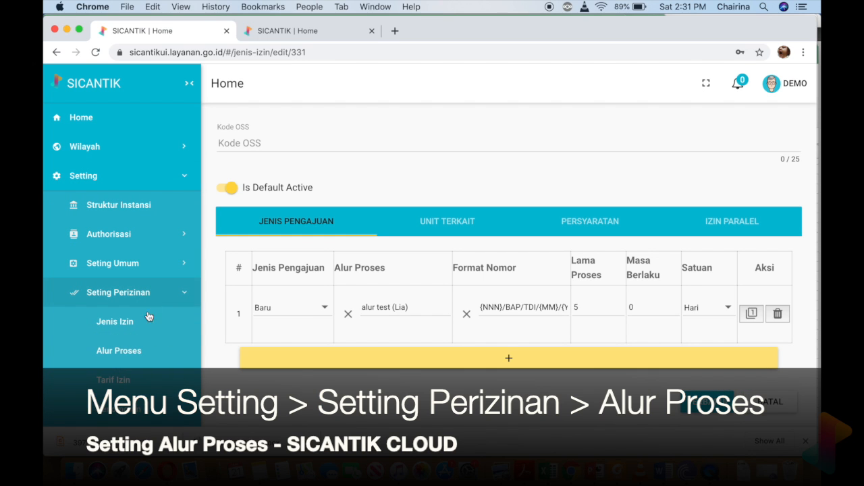
scroll(140, 357, "down", 2)
left_click(141, 319)
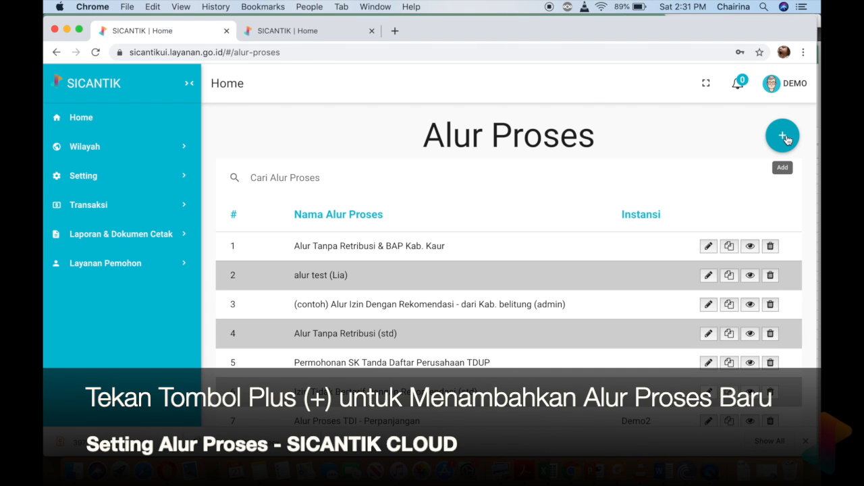
left_click(784, 137)
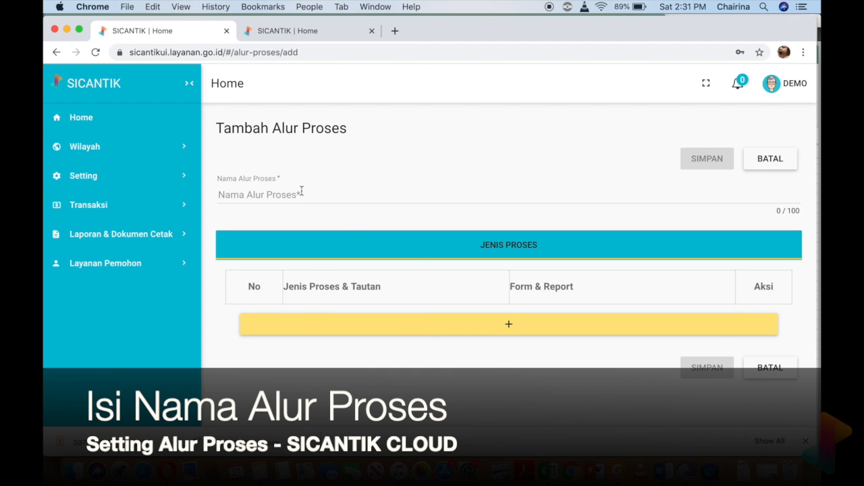
left_click(401, 326)
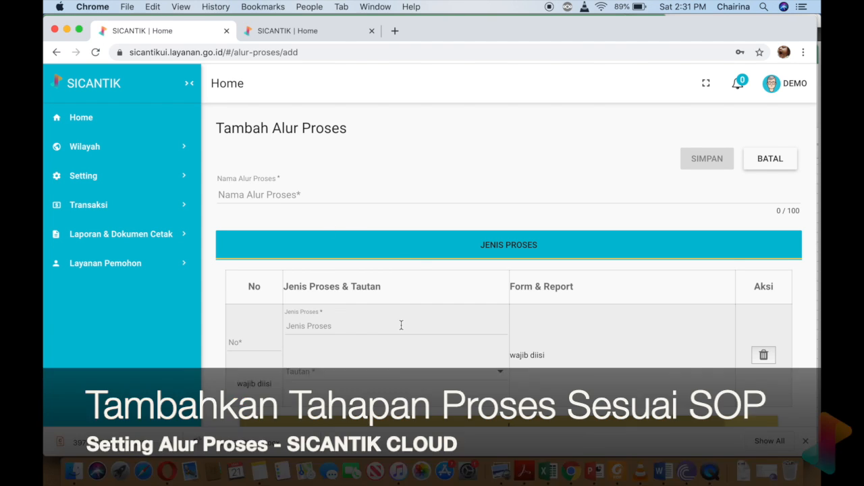
scroll(363, 391, "down", 2)
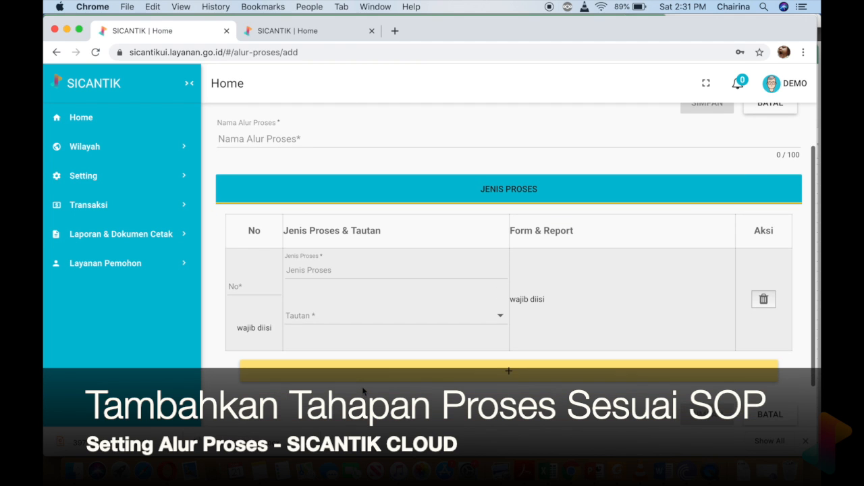
scroll(362, 389, "down", 1)
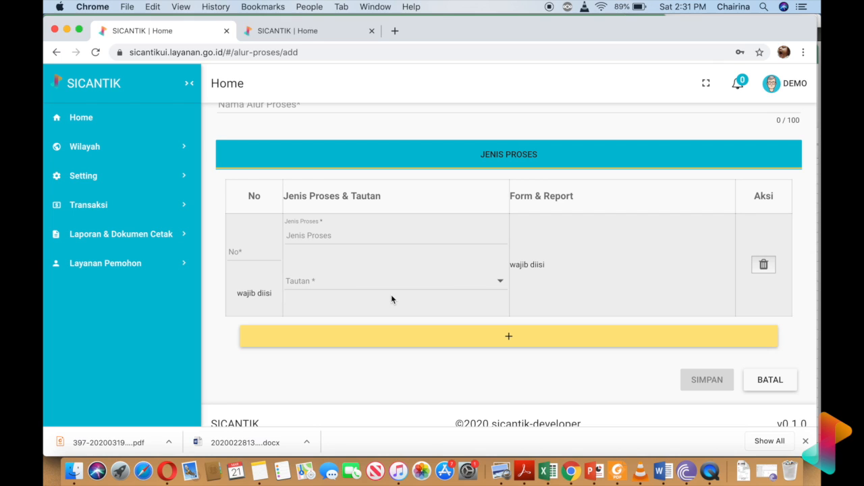
scroll(391, 299, "up", 3)
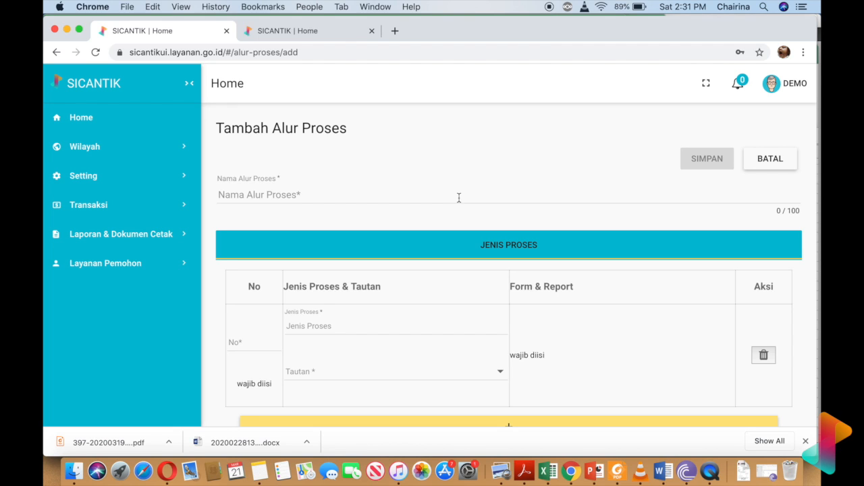
left_click(56, 53)
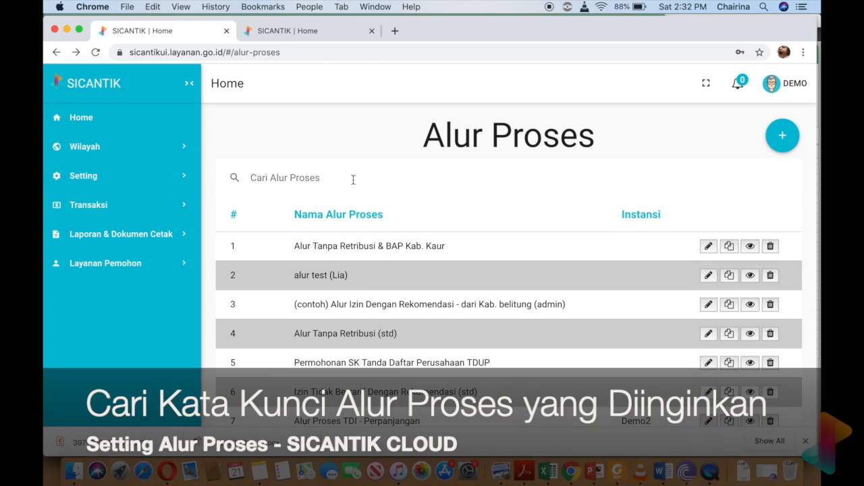
Step: Search the process flows for "contoh" and examine the names and Instansi values of the example flows
left_click(352, 180)
type("contoh")
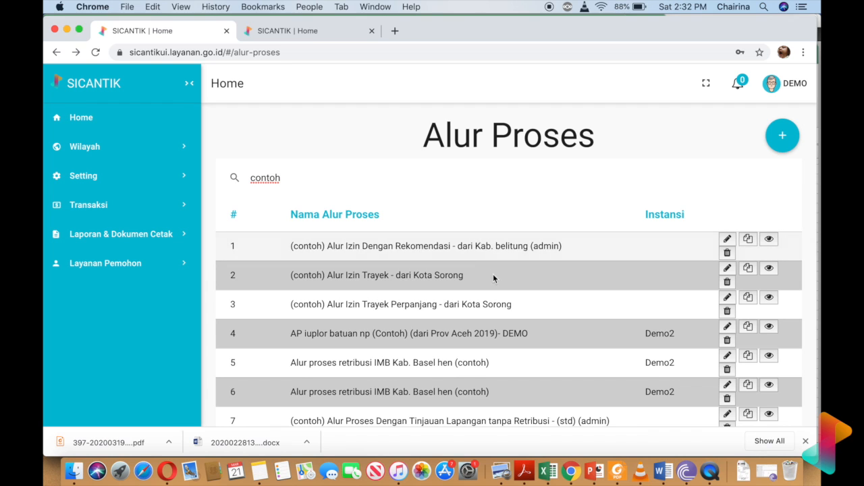
scroll(493, 274, "down", 1)
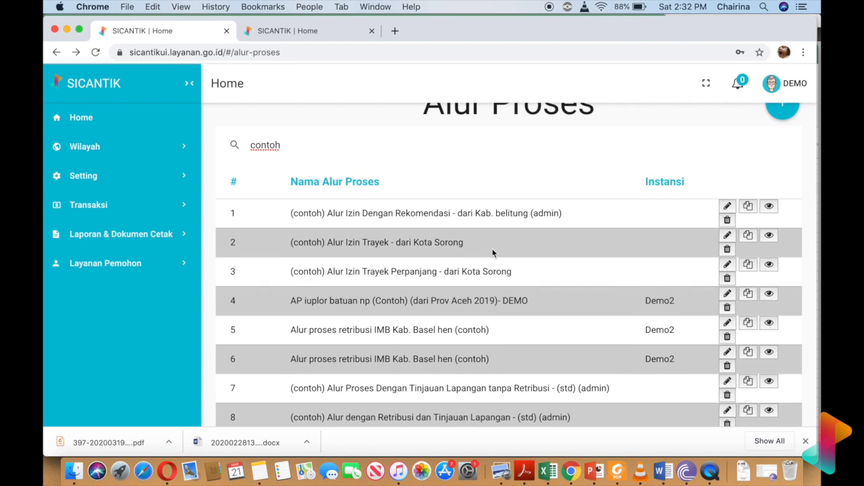
scroll(492, 260, "down", 1)
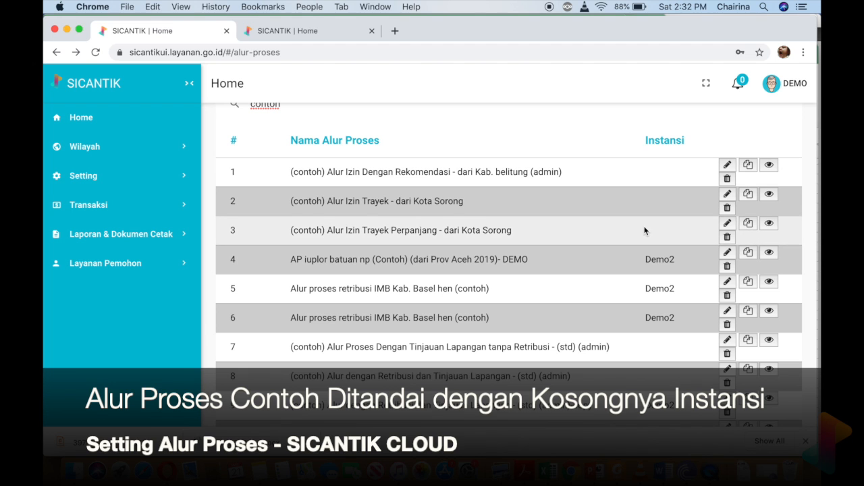
scroll(616, 265, "down", 3)
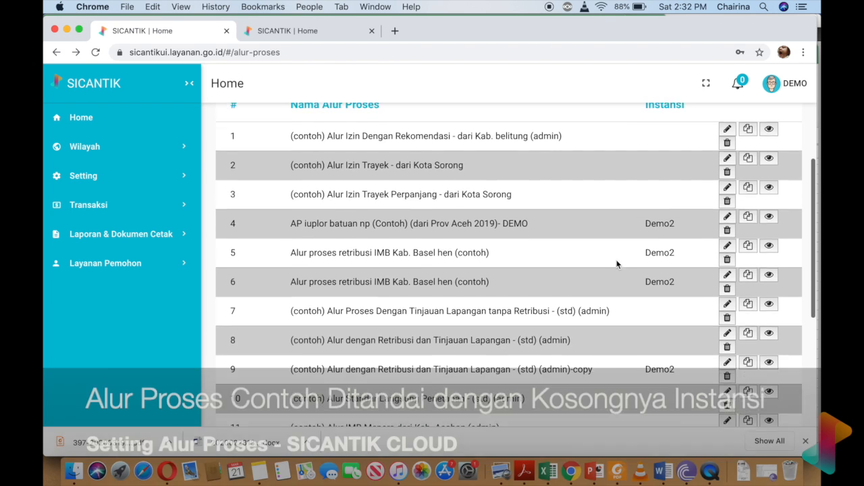
scroll(617, 265, "down", 4)
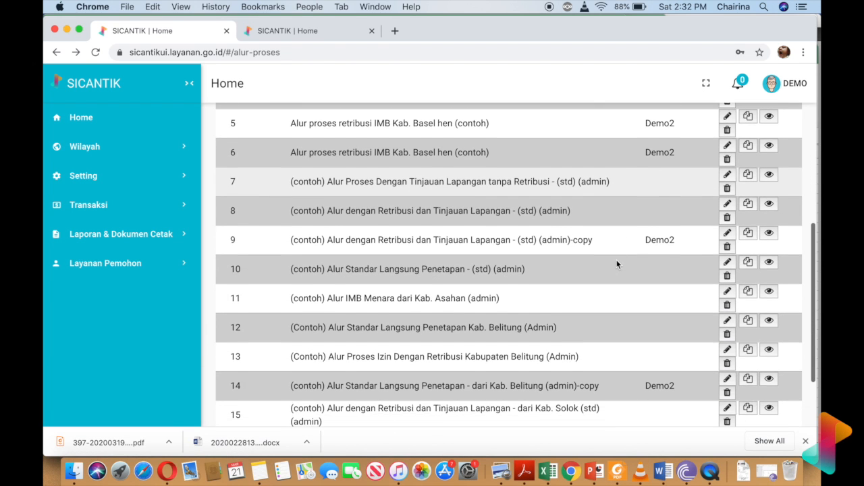
scroll(616, 265, "up", 8)
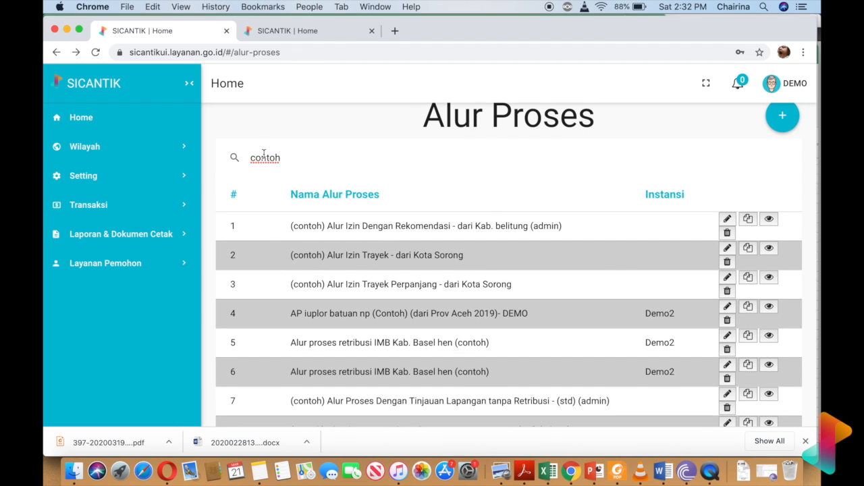
Step: Search for "lamteng" and duplicate the flow "Alur Proses Izin Mendirikan Bangunan (IMB) - (admin) (contoh dari Lamteng)"
double_click(264, 156)
type("lamteng")
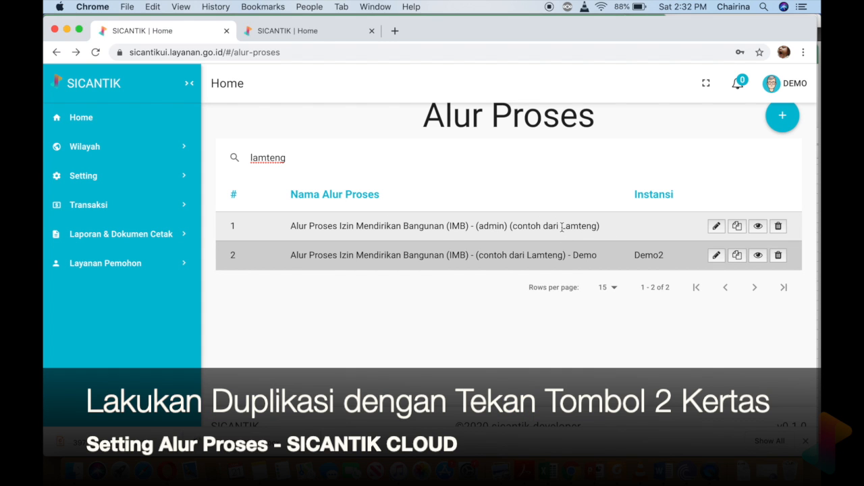
left_click(738, 230)
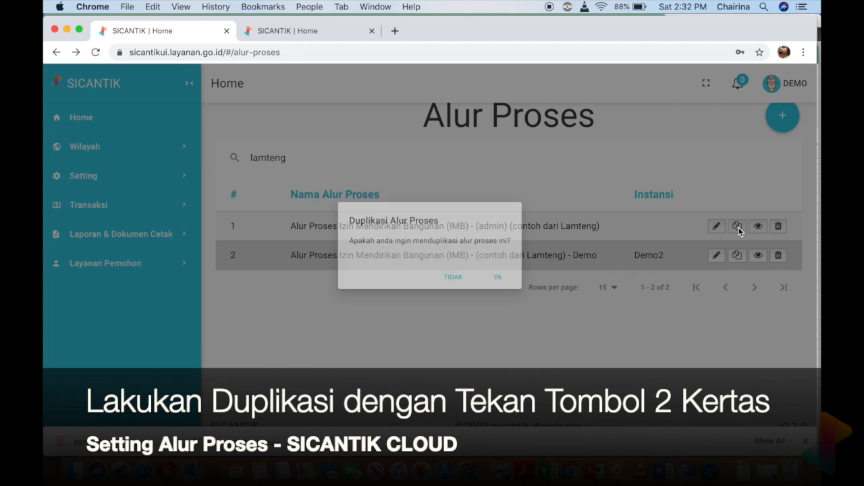
left_click(517, 288)
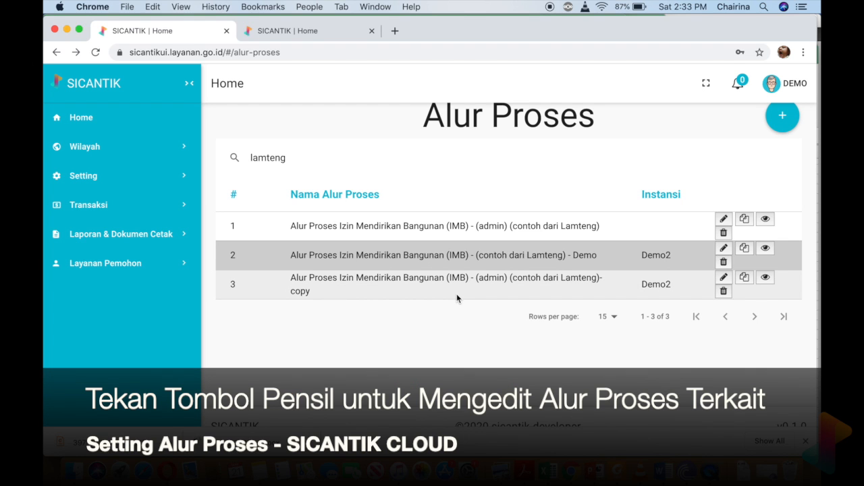
Step: Open the copy of the Lamteng IMB process flow for editing, at its Jenis Proses table
left_click(724, 278)
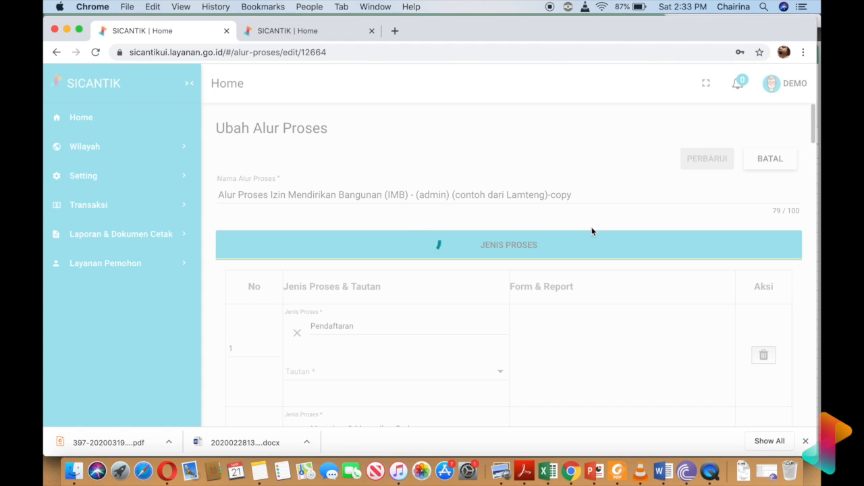
scroll(591, 231, "down", 1)
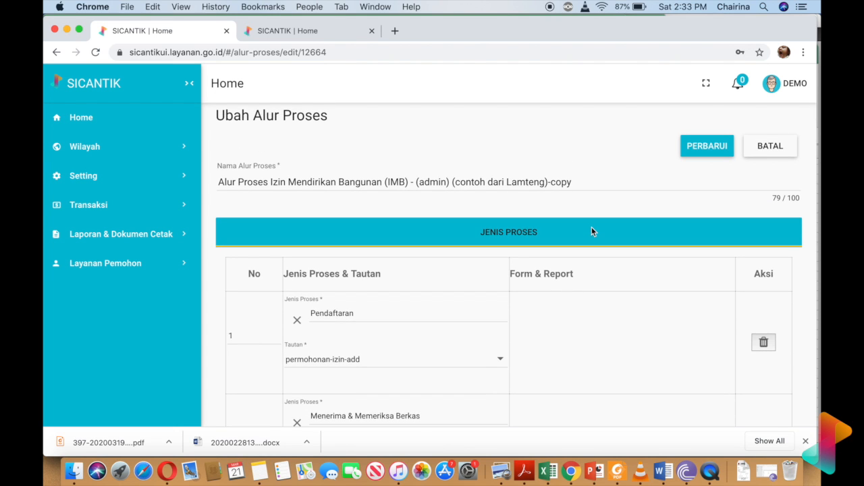
scroll(591, 232, "down", 3)
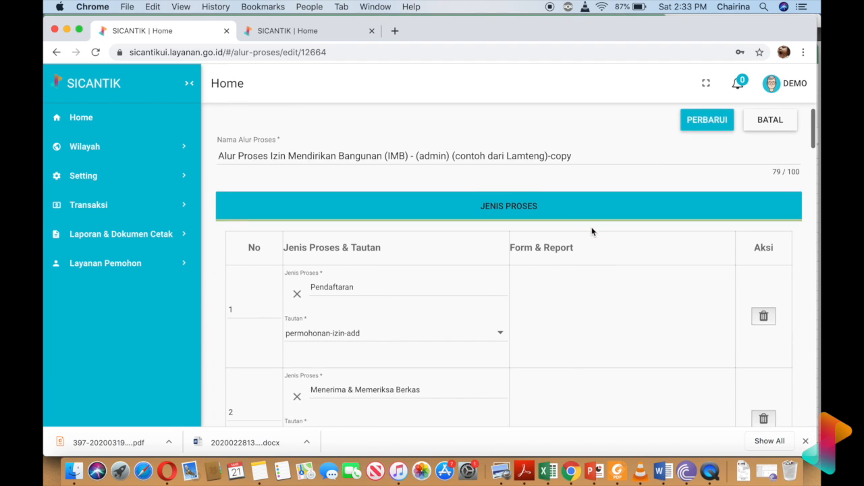
scroll(537, 211, "down", 5)
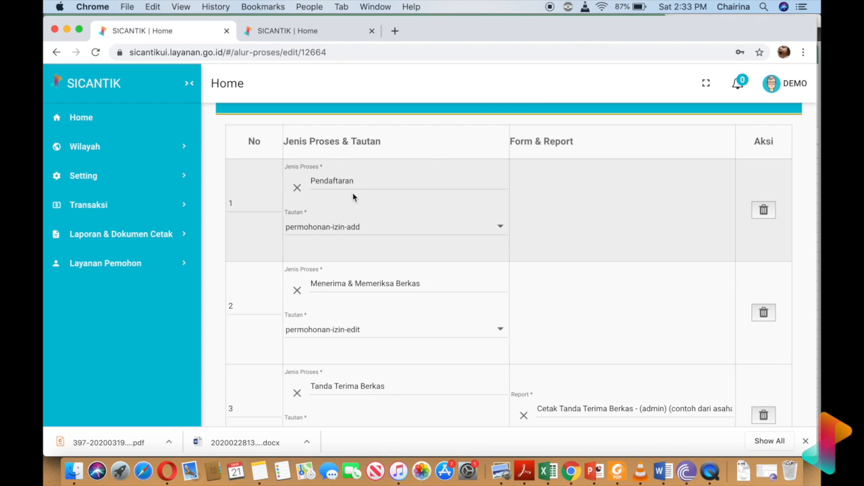
scroll(353, 194, "down", 1)
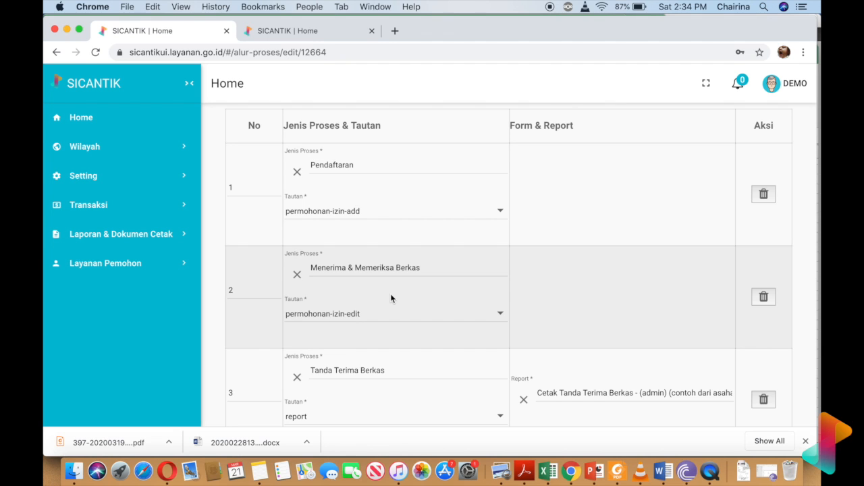
Step: Examine the process types and links of the Pendaftaran, Menerima & Memeriksa Berkas and Tanda Terima Berkas rows
scroll(390, 298, "down", 1)
scroll(390, 298, "up", 2)
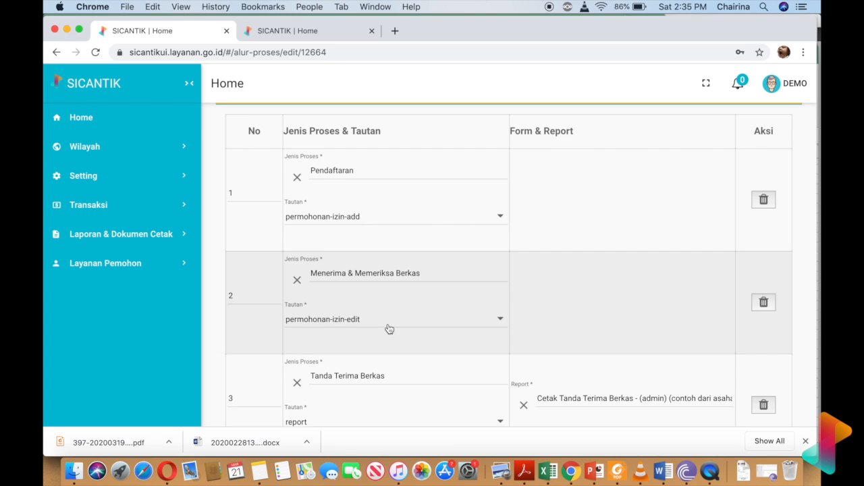
scroll(388, 330, "down", 3)
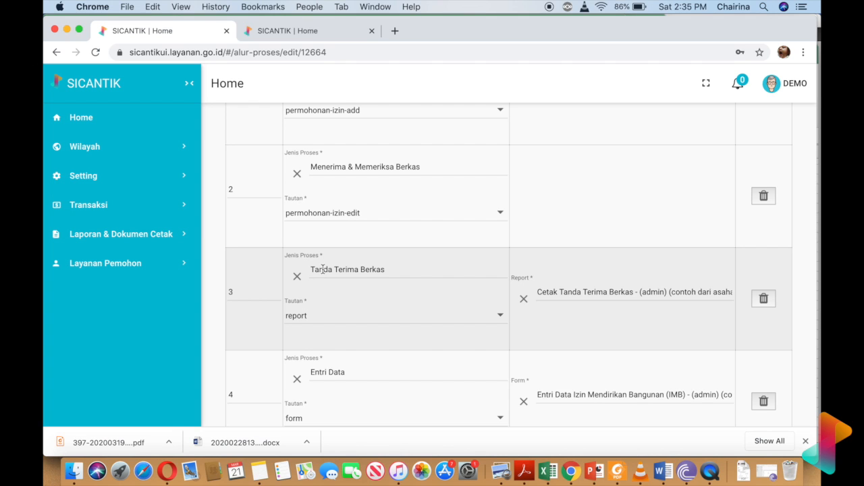
scroll(382, 275, "up", 2)
scroll(383, 275, "up", 2)
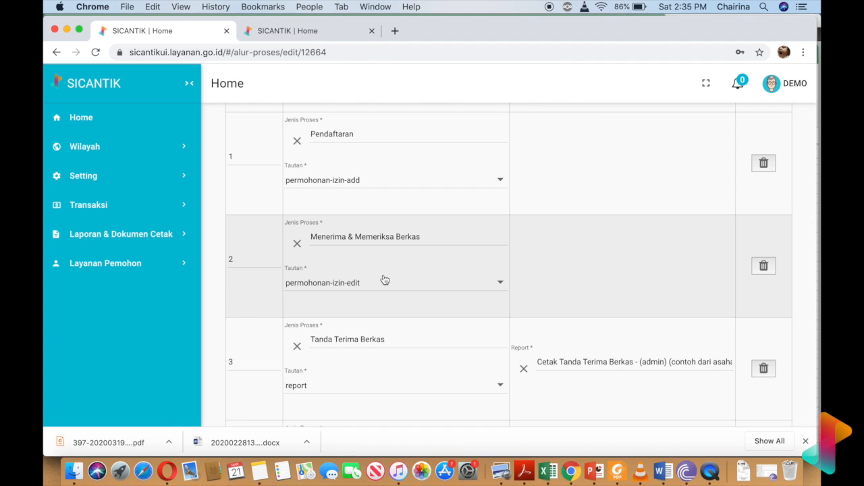
scroll(384, 279, "up", 1)
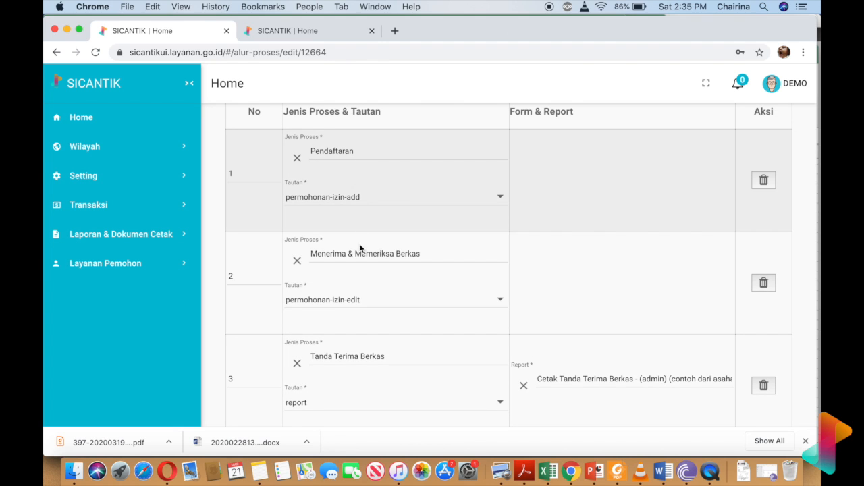
scroll(360, 253, "down", 5)
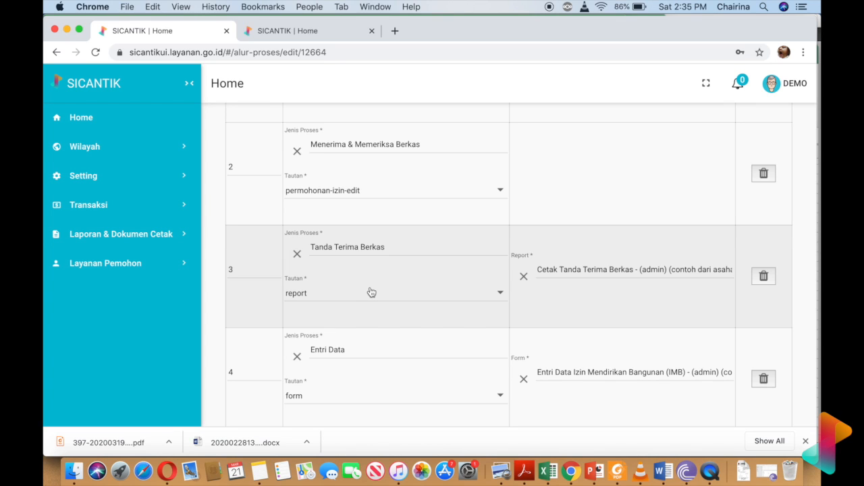
scroll(372, 292, "down", 1)
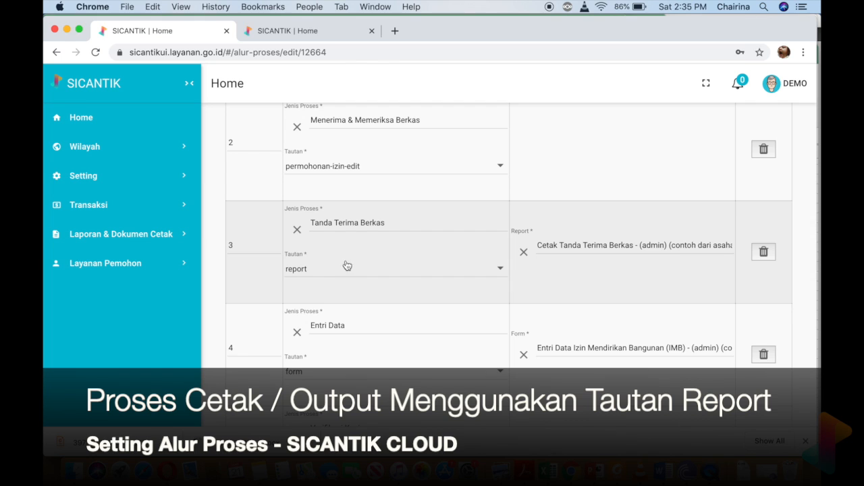
Step: Look through the Tautan options for the Tanda Terima Berkas process and keep report selected
left_click(328, 272)
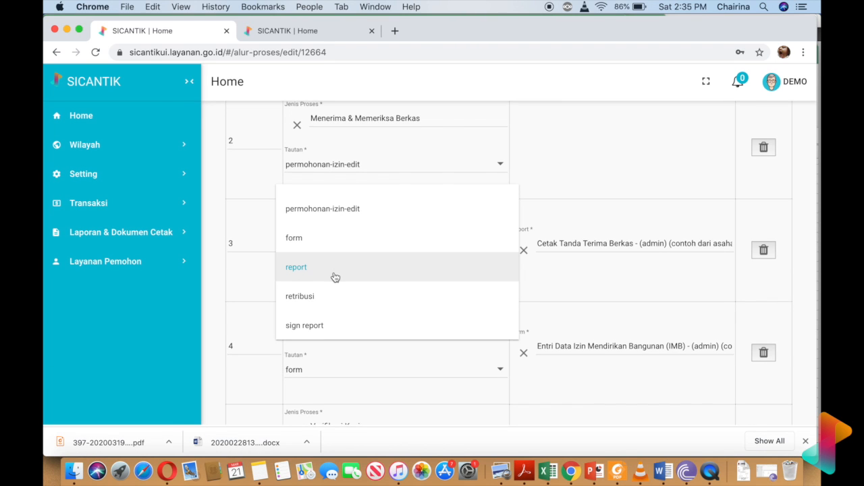
scroll(335, 278, "up", 1)
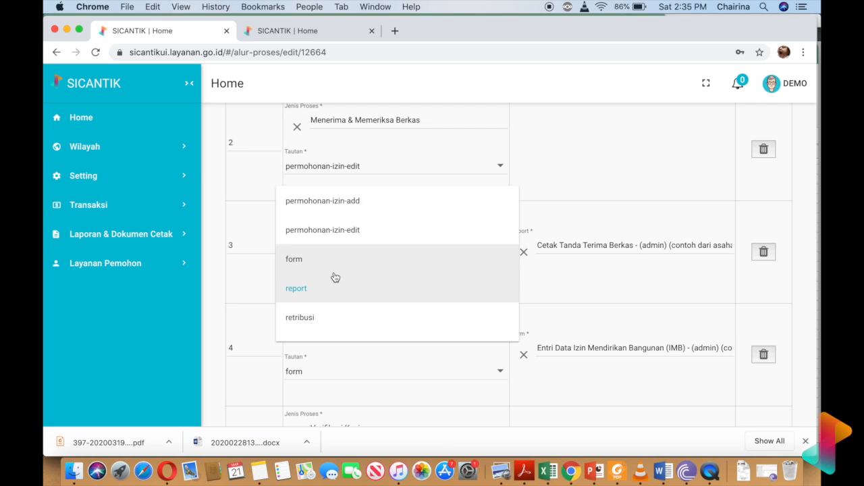
scroll(335, 278, "down", 1)
scroll(335, 277, "up", 1)
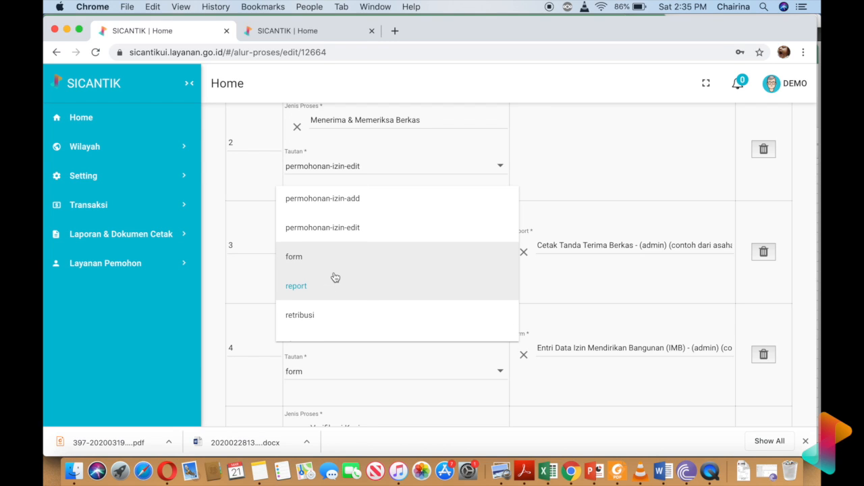
scroll(335, 277, "down", 1)
left_click(335, 274)
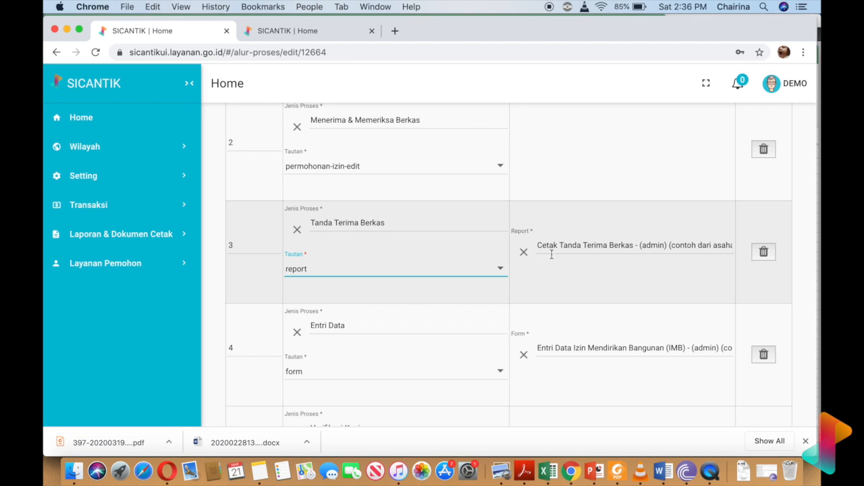
Step: Review the Entri Data row's link and form, and return to the first rows of the process table
scroll(398, 273, "down", 2)
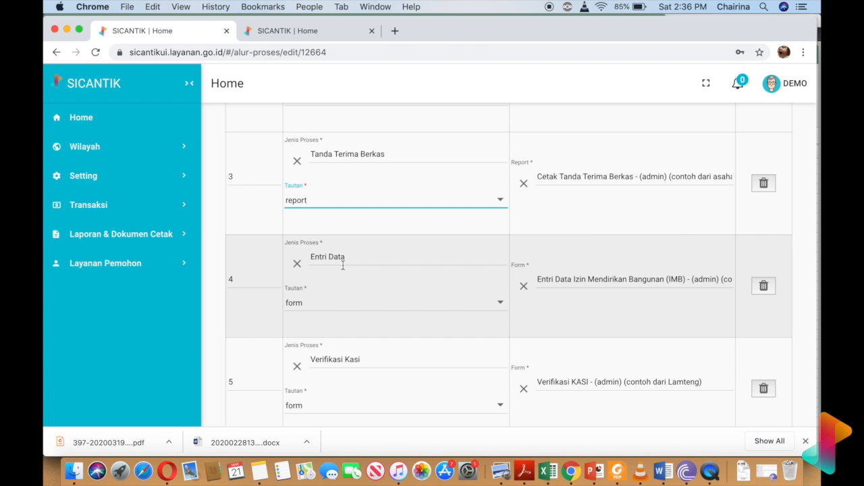
scroll(329, 247, "up", 2)
scroll(329, 248, "up", 3)
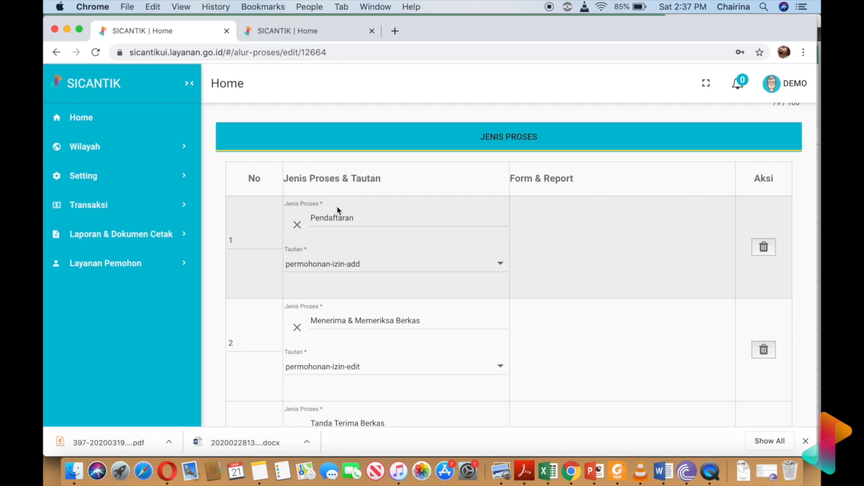
Step: Examine the links of the first process rows again, down to the Tanda Terima Berkas report and the Entri Data form
scroll(338, 211, "down", 5)
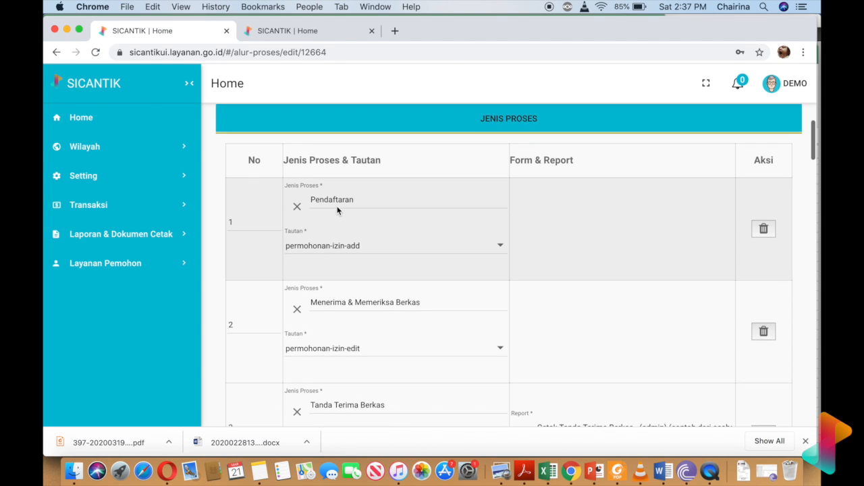
scroll(338, 210, "down", 1)
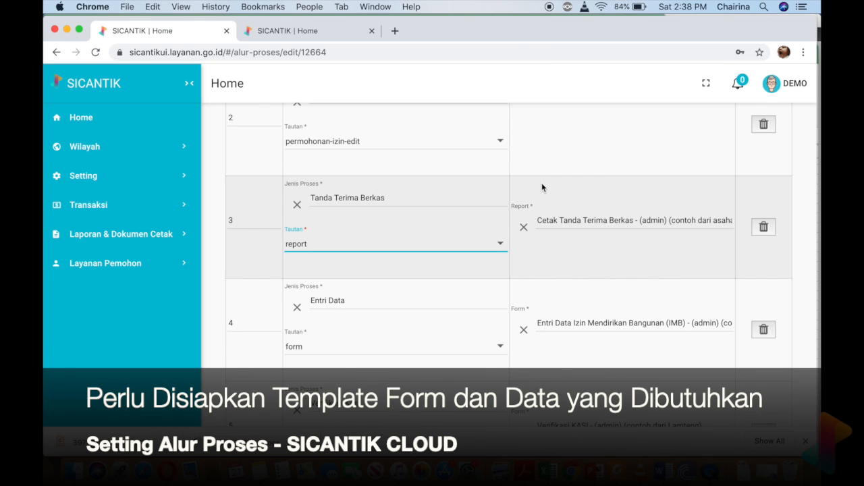
scroll(378, 290, "down", 3)
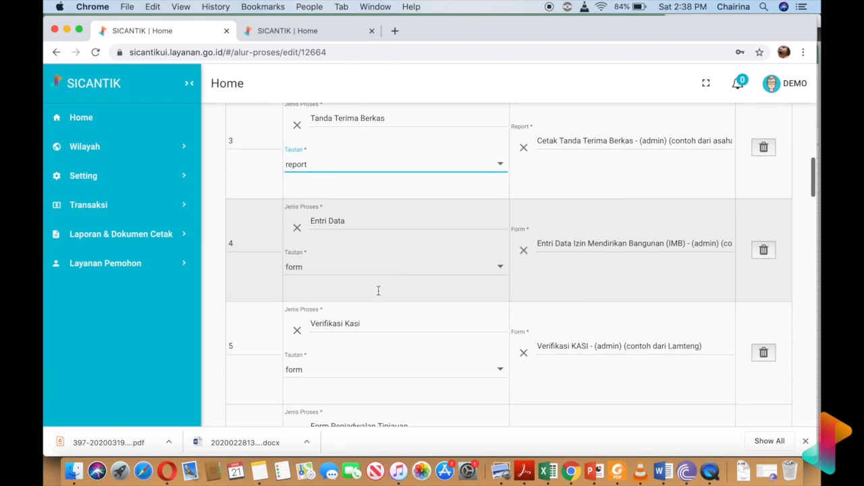
scroll(378, 290, "up", 1)
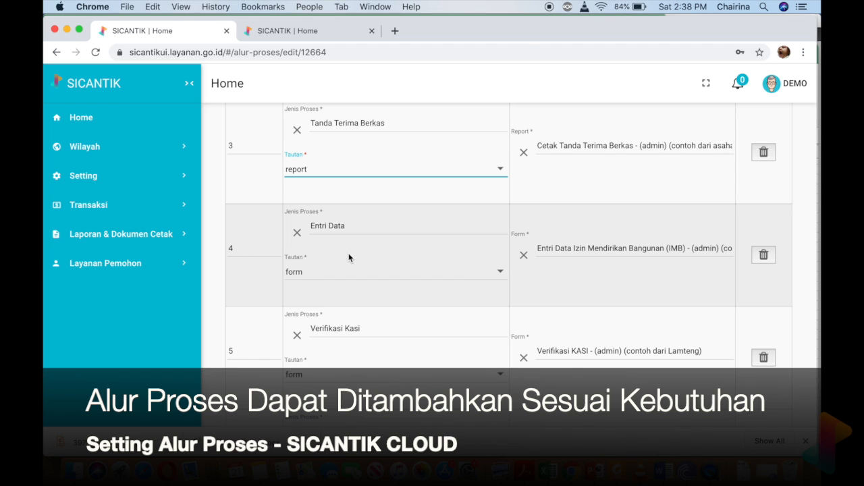
scroll(349, 257, "down", 1)
scroll(349, 258, "up", 2)
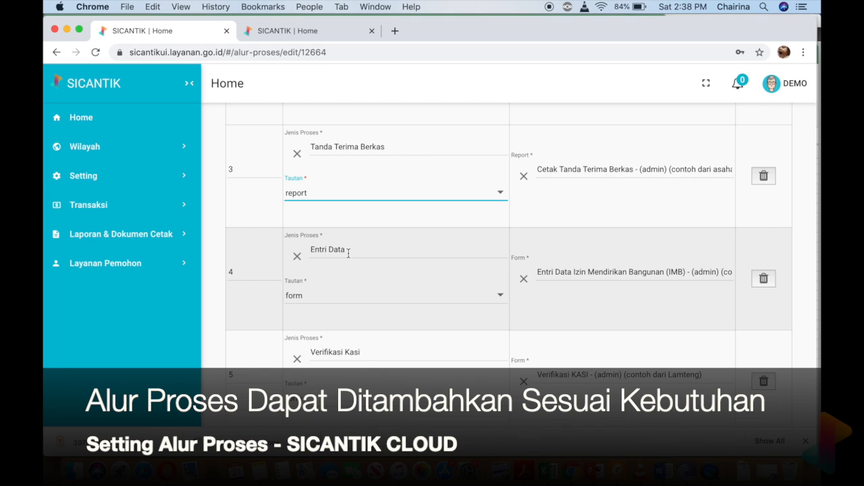
scroll(349, 252, "down", 1)
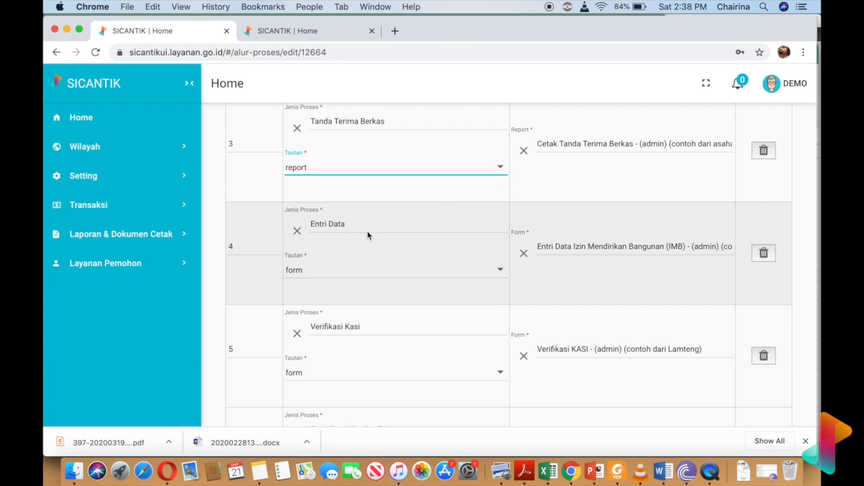
Step: Review the links, forms and report of the Verifikasi Kasi, Form Penjadwalan Tinjauan and Cetak Surat Tugas rows
scroll(318, 286, "down", 3)
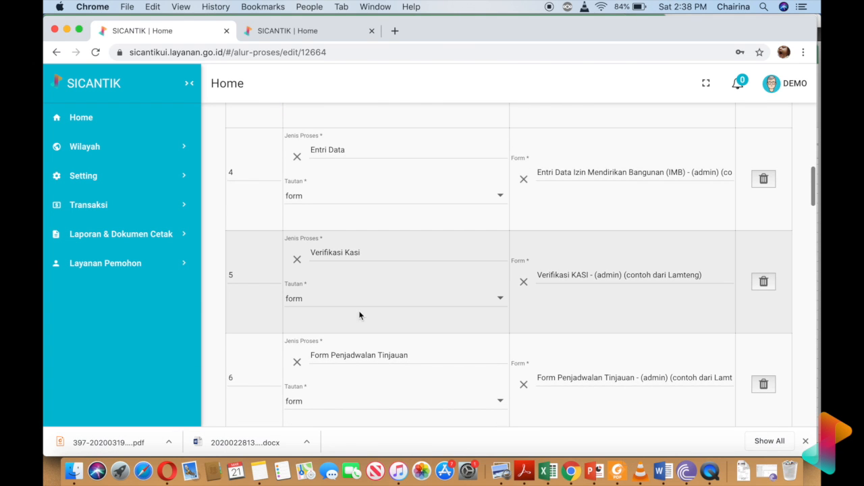
scroll(314, 295, "down", 4)
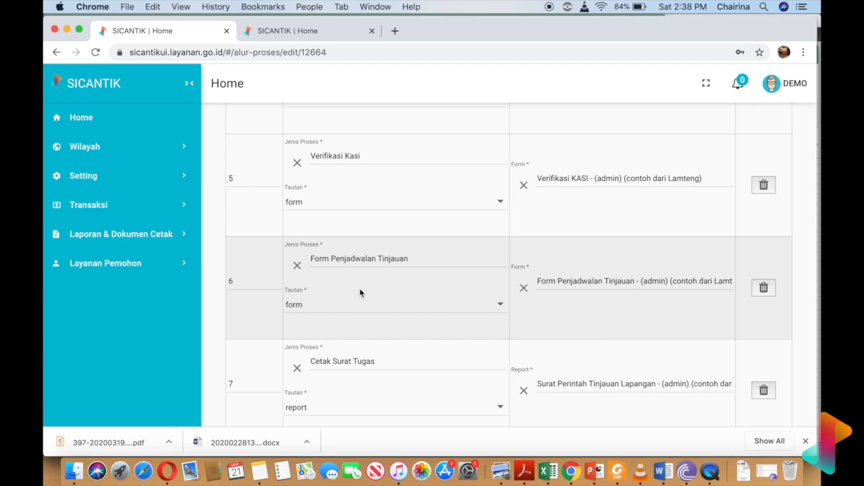
scroll(360, 289, "down", 2)
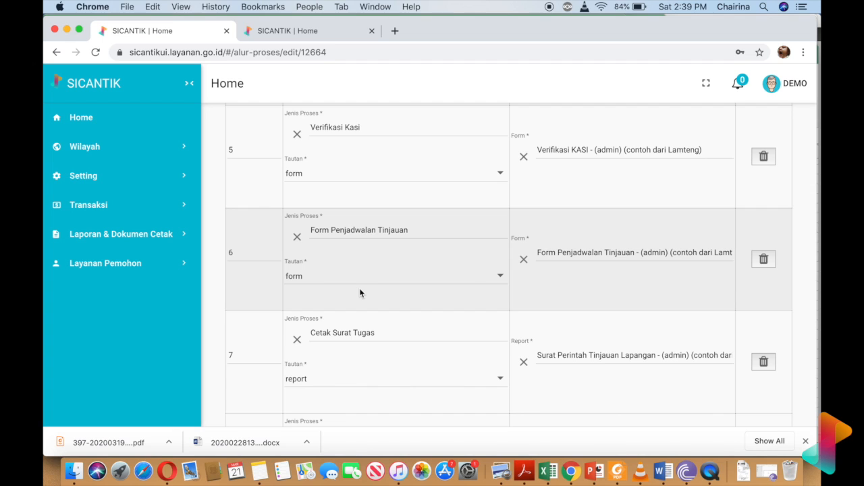
scroll(360, 293, "down", 2)
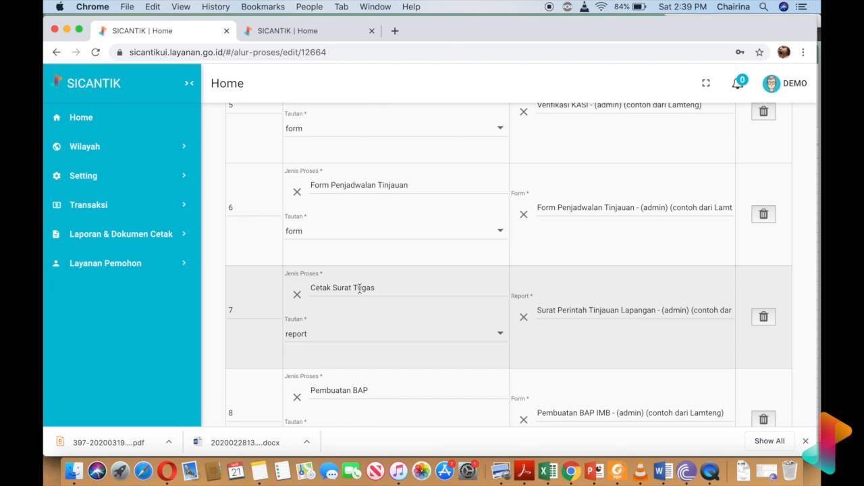
scroll(360, 291, "down", 2)
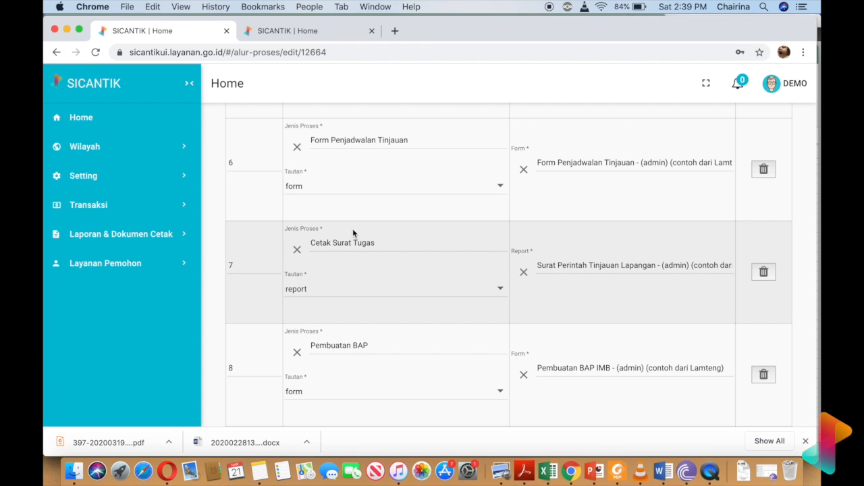
Step: Compare the Pembuatan BAP row's link and form with the Cetak BAP row's link and report
scroll(342, 300, "down", 2)
scroll(342, 299, "down", 1)
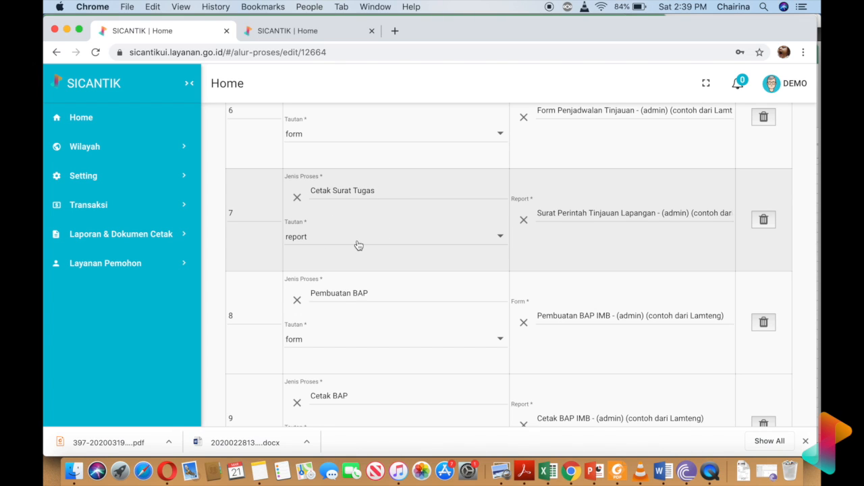
scroll(358, 245, "down", 2)
scroll(357, 246, "up", 1)
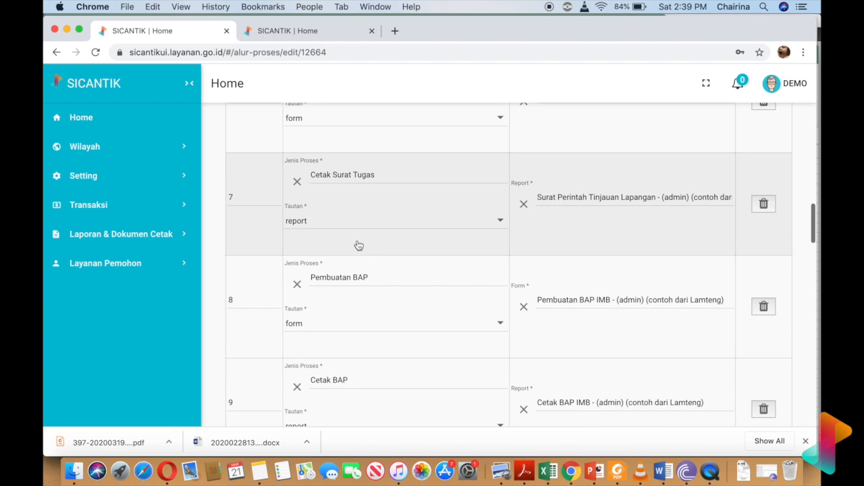
scroll(358, 245, "down", 2)
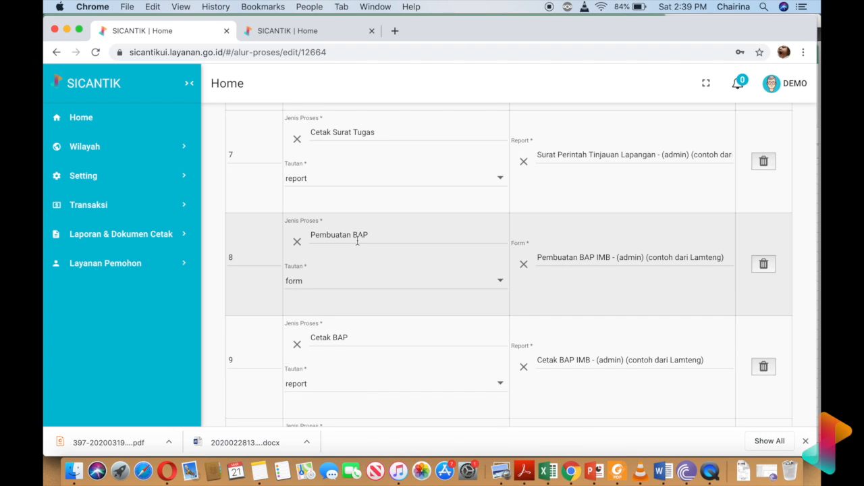
scroll(358, 241, "down", 1)
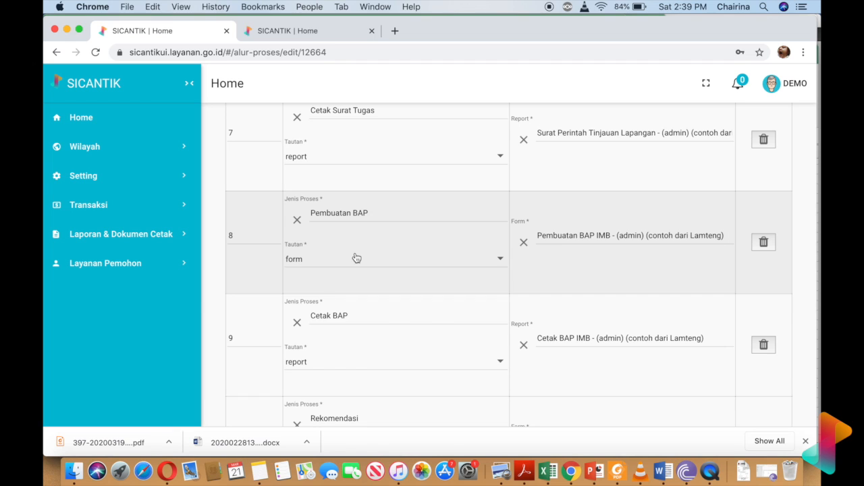
scroll(357, 247, "up", 1)
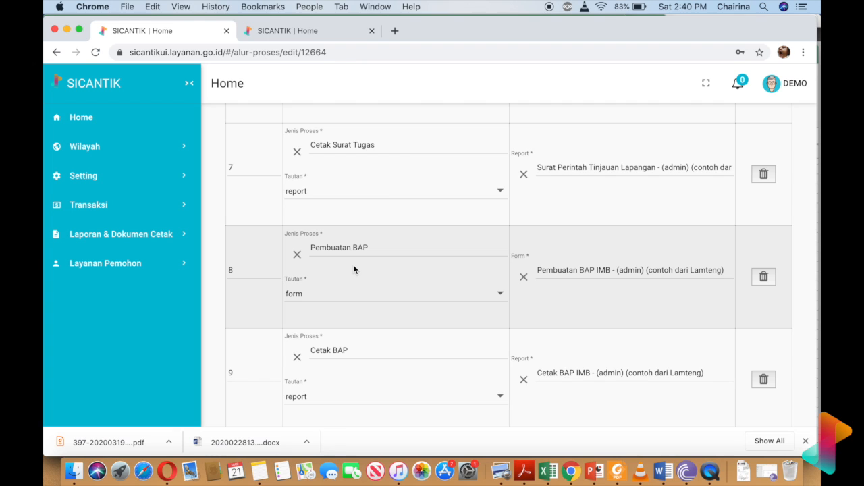
scroll(353, 269, "down", 2)
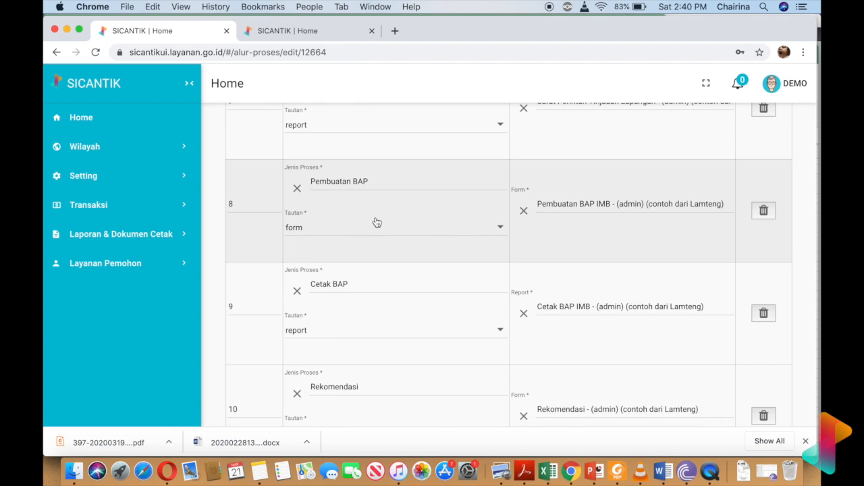
Step: Examine the Rekomendasi row's link and form and the Cetak Rekomendasi row's link and report
scroll(376, 222, "down", 2)
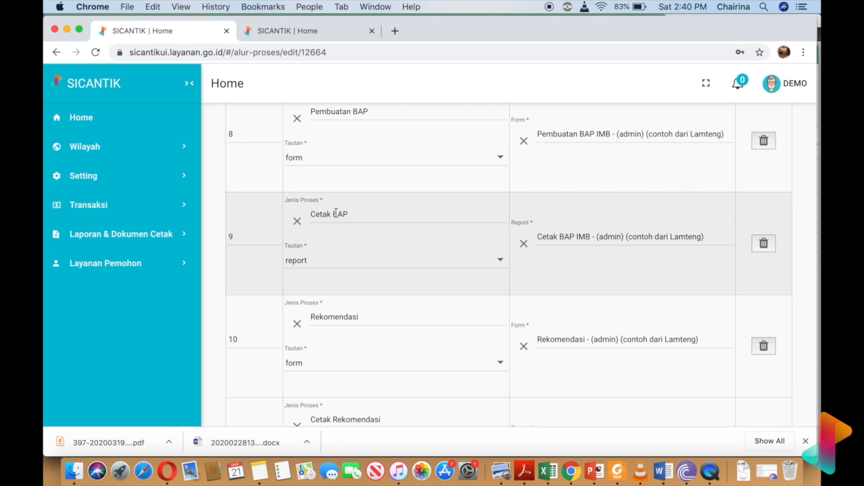
scroll(335, 214, "down", 2)
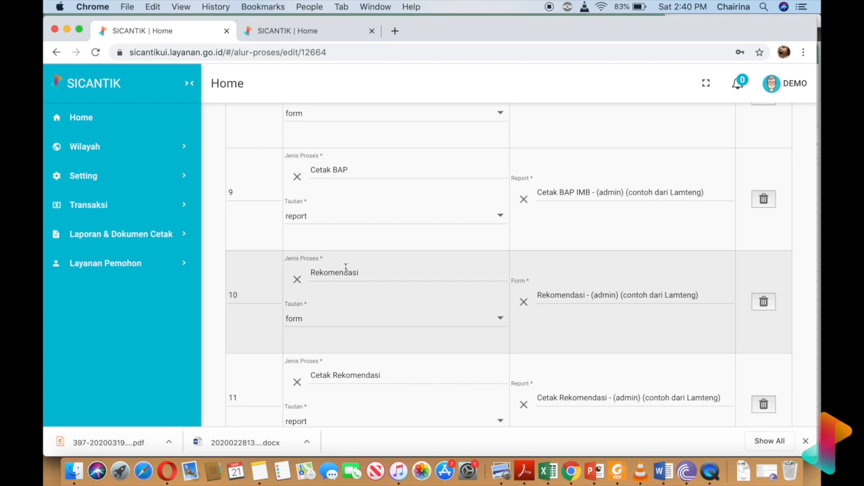
scroll(319, 265, "down", 2)
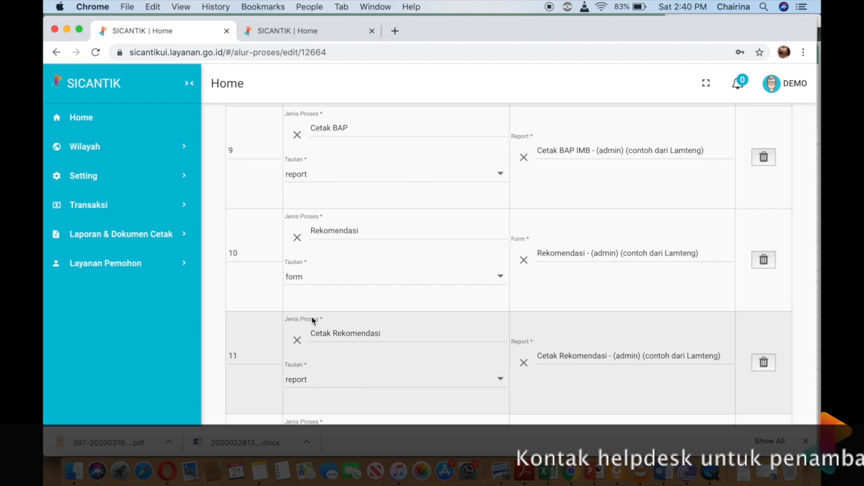
scroll(312, 320, "down", 1)
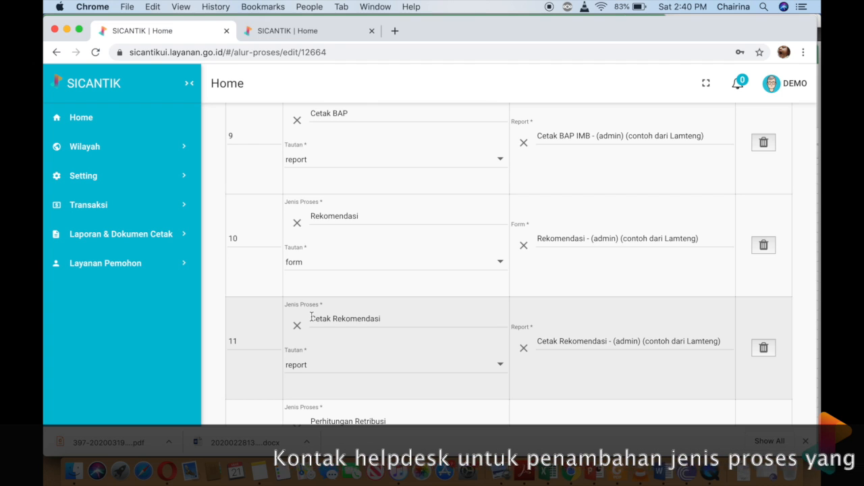
scroll(311, 317, "down", 1)
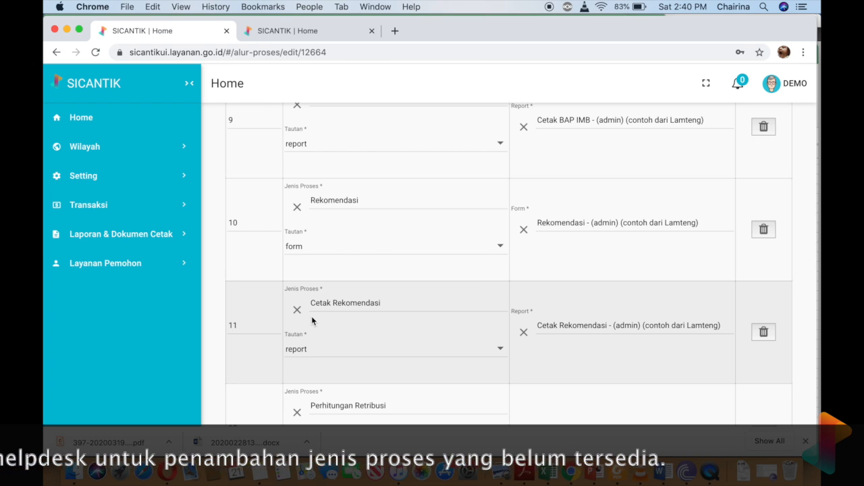
scroll(311, 320, "down", 4)
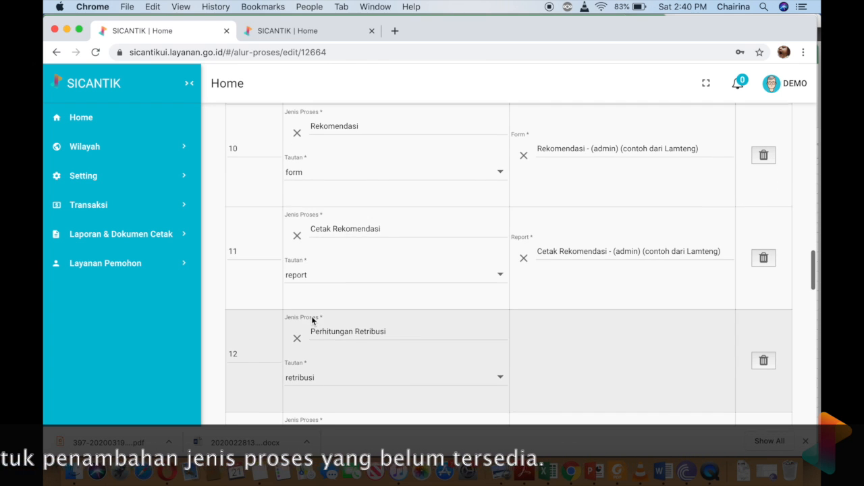
scroll(311, 321, "down", 1)
scroll(311, 321, "up", 2)
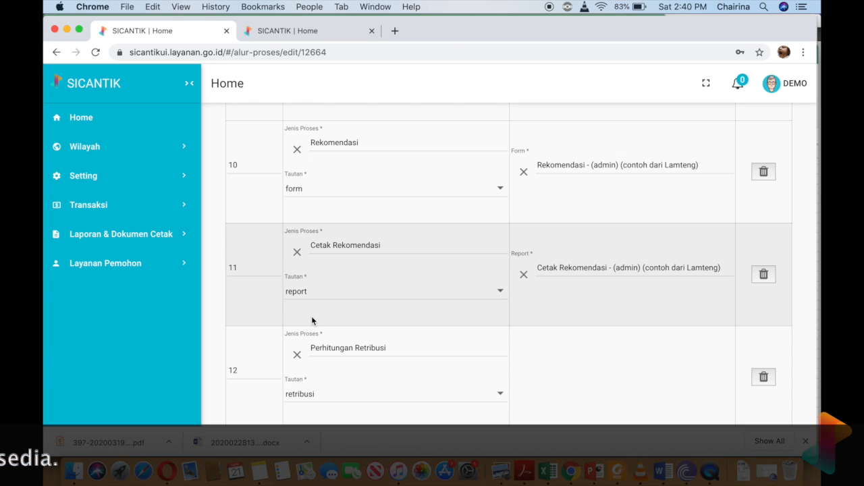
Step: Review the Perhitungan Retribusi row's link and the form and report assigned to the Entri SKRD and Cetak SKRD rows
scroll(311, 316, "down", 2)
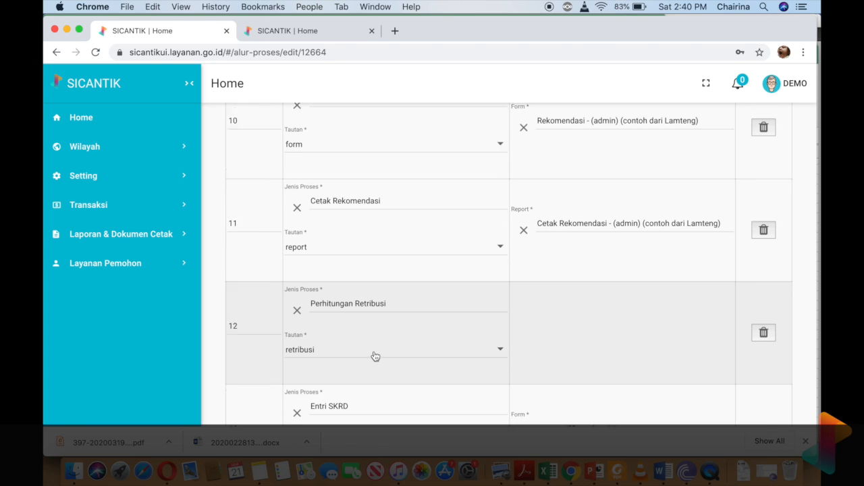
scroll(364, 362, "down", 3)
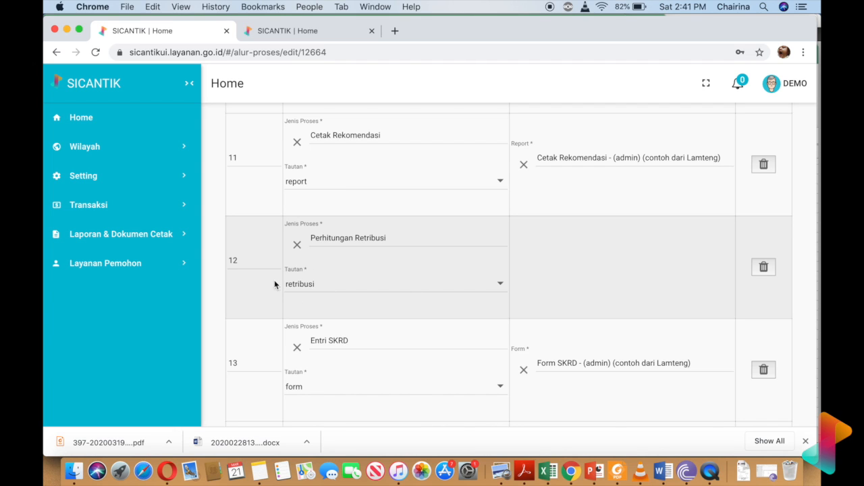
scroll(458, 314, "down", 2)
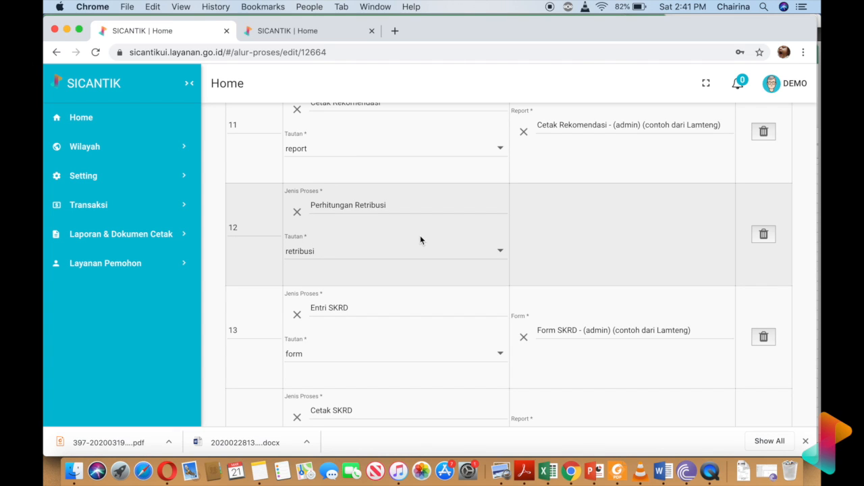
scroll(385, 260, "down", 3)
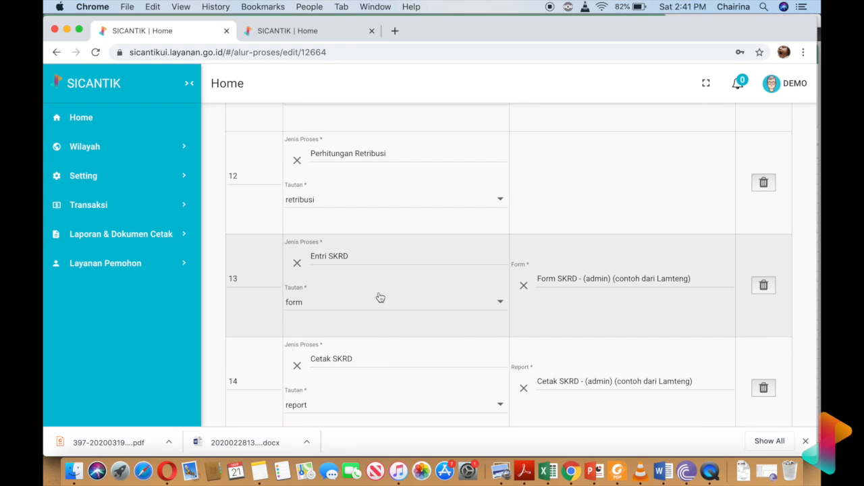
scroll(375, 272, "down", 3)
scroll(375, 272, "down", 6)
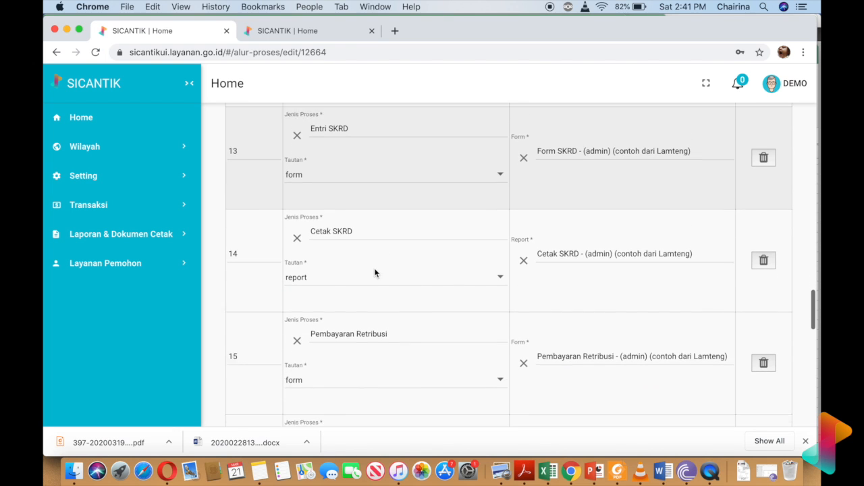
Step: Examine the links and forms of the Pembayaran Retribusi, Verifikasi Kabid and Penetapan izin rows, continuing to the Cetak Izin row
scroll(376, 273, "down", 1)
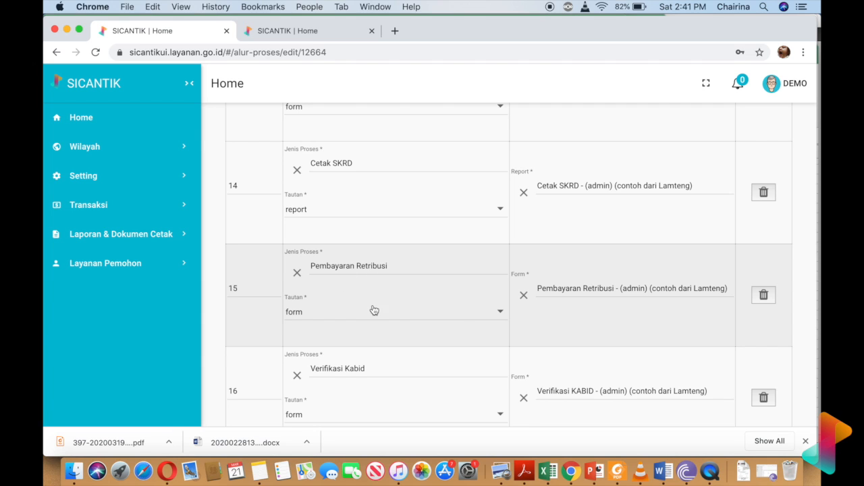
scroll(388, 282, "down", 2)
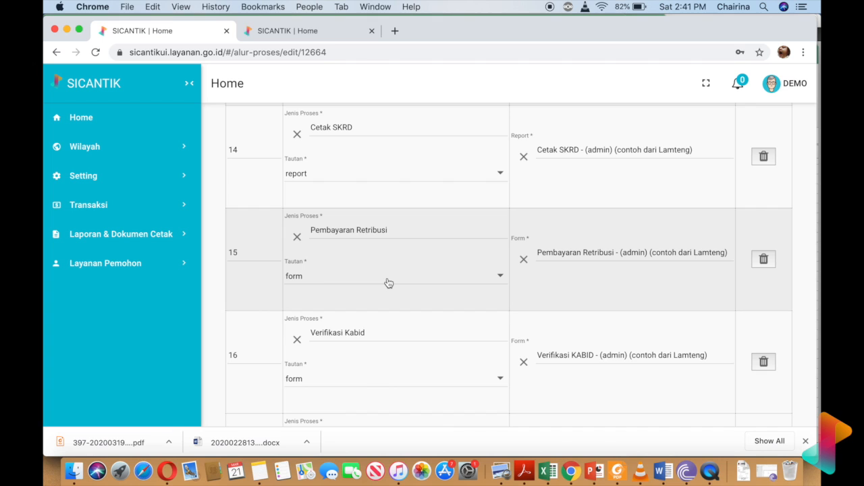
scroll(382, 284, "down", 1)
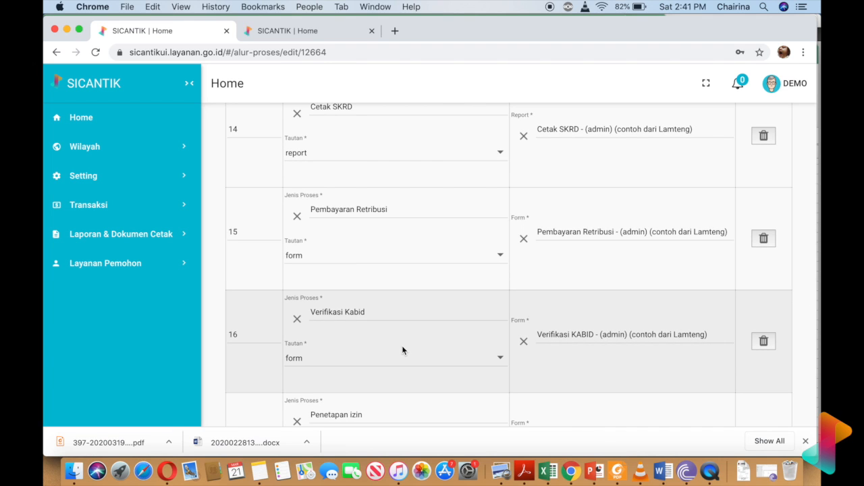
scroll(403, 350, "down", 1)
scroll(403, 350, "down", 1)
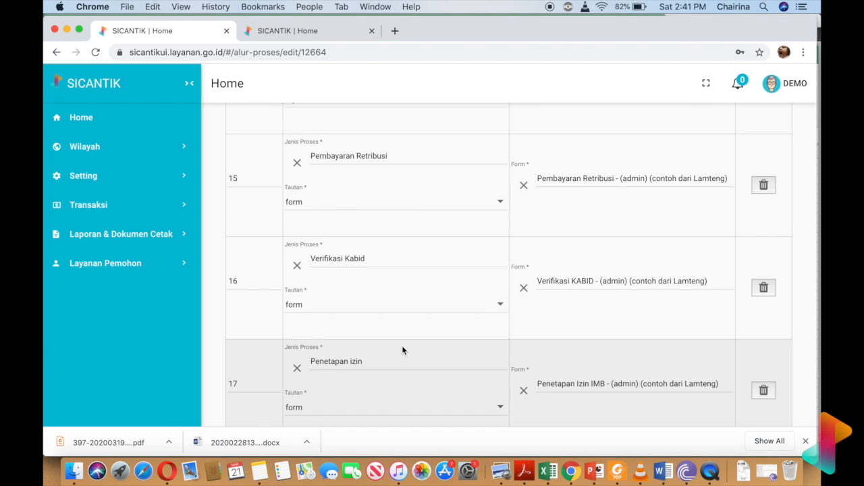
scroll(402, 349, "down", 3)
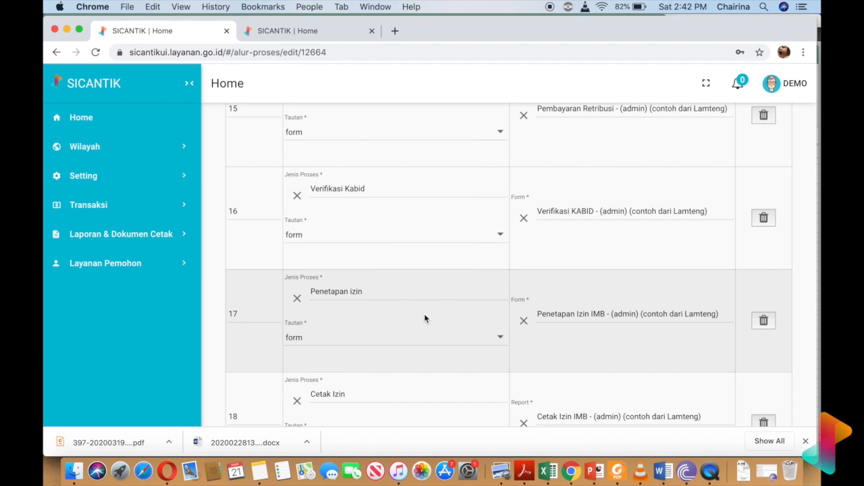
scroll(425, 316, "down", 1)
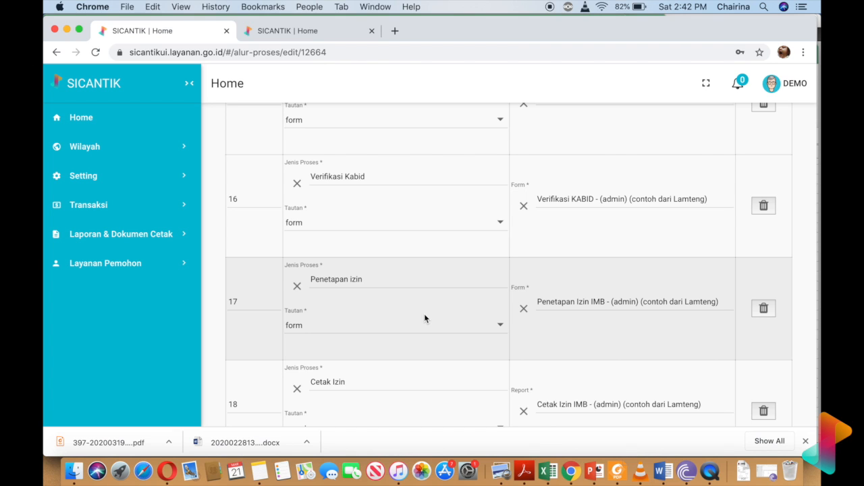
Step: Compare the link and report of the Cetak Izin row with those of the Tanda Tangan Sertifikat row
scroll(424, 318, "down", 3)
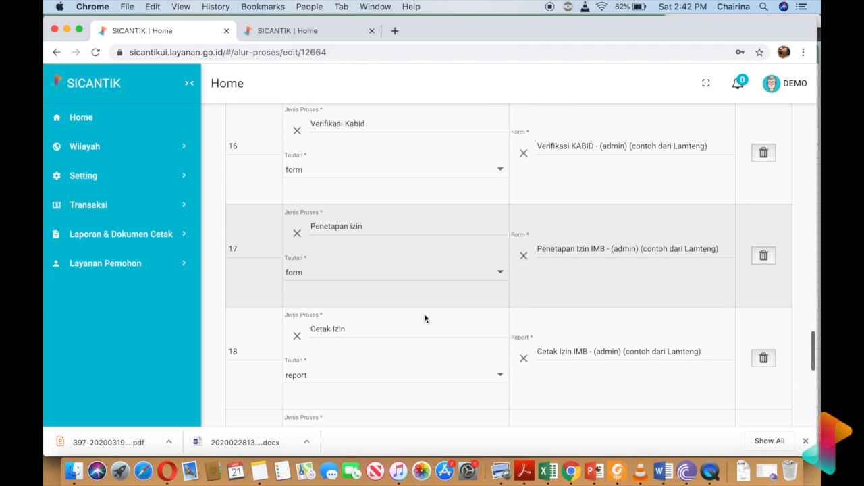
scroll(424, 318, "down", 3)
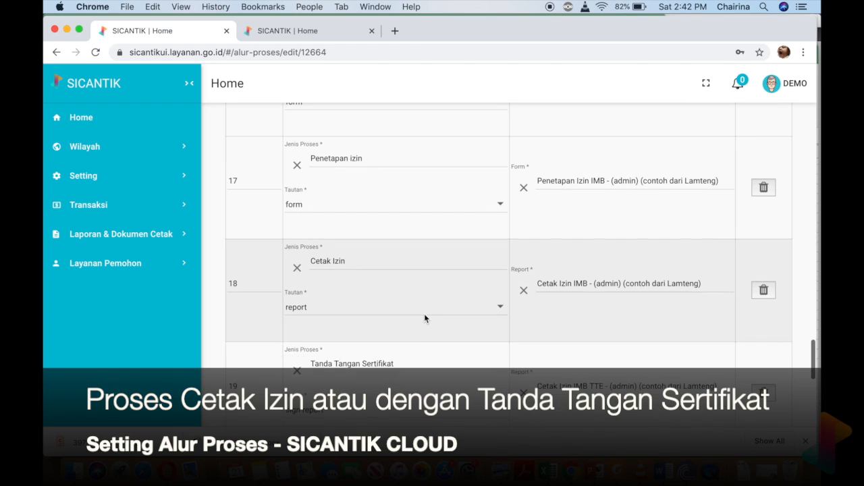
scroll(424, 313, "down", 2)
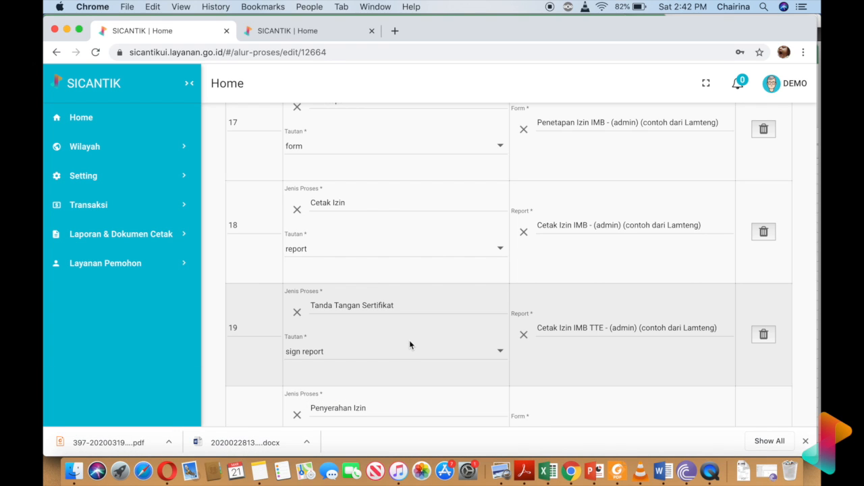
scroll(409, 339, "down", 2)
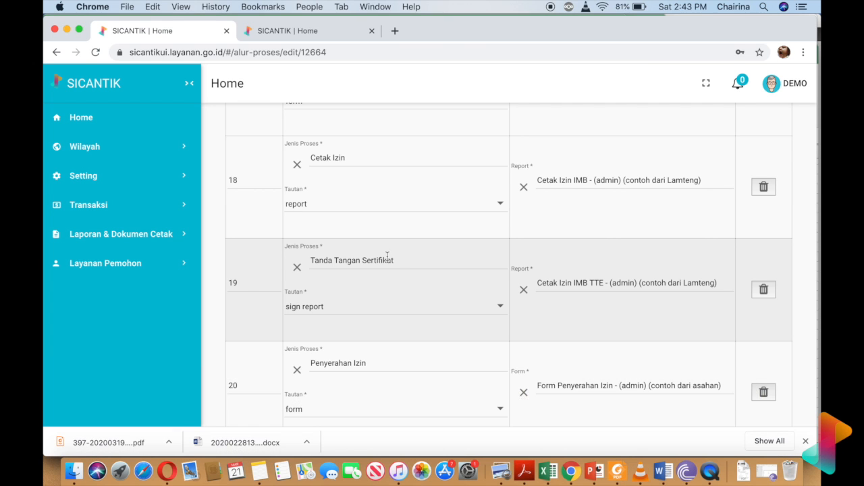
Step: Examine the Penyerahan Izin row's link and form and the Cetak Tanda Terima Izin row's link and report
scroll(387, 257, "down", 3)
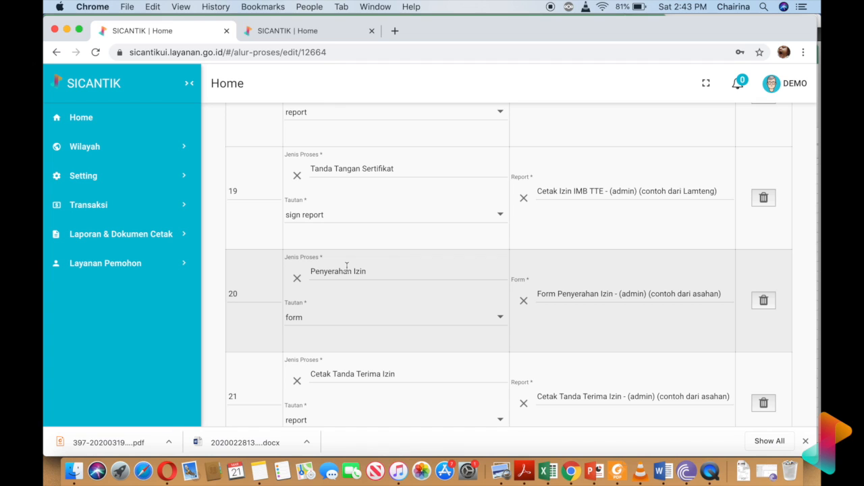
scroll(412, 302, "down", 1)
scroll(405, 306, "down", 1)
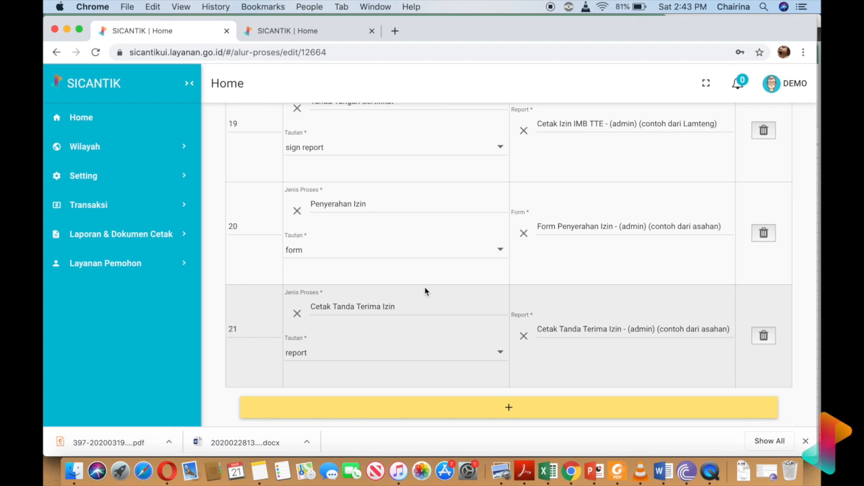
Step: Delete the Verifikasi Kabid process from row 16 of the flow and confirm the deletion
scroll(425, 292, "up", 2)
scroll(426, 292, "up", 3)
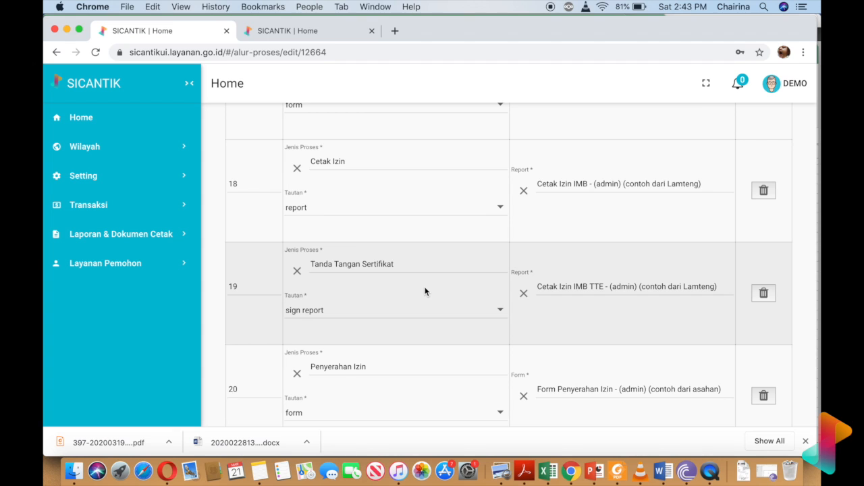
scroll(425, 291, "up", 5)
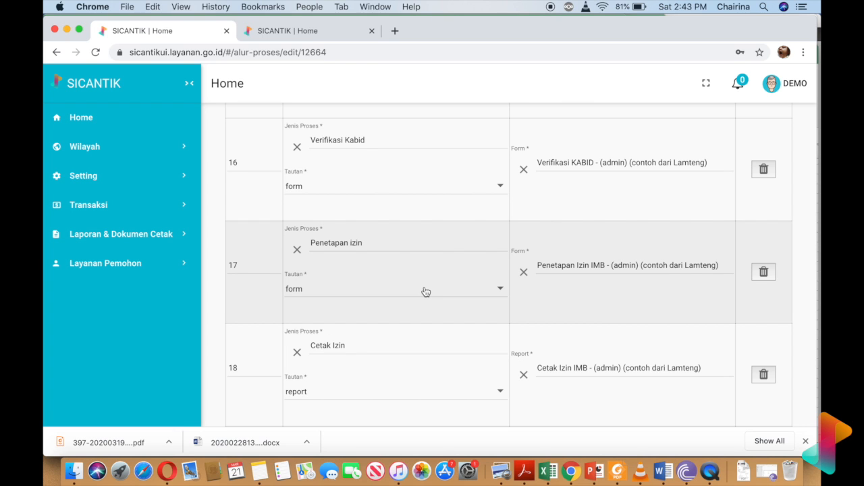
scroll(426, 292, "up", 2)
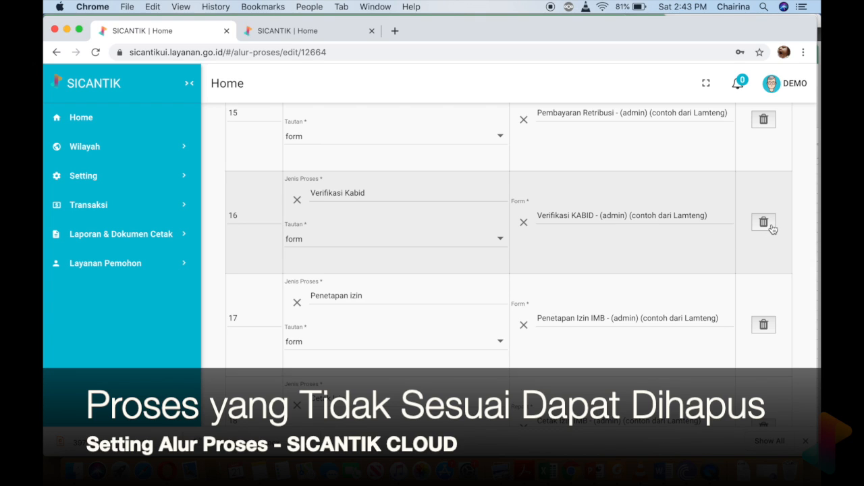
left_click(765, 224)
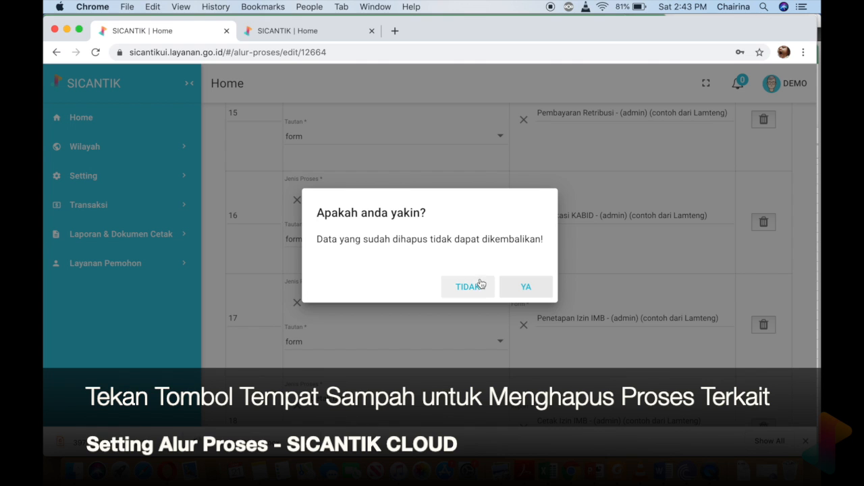
left_click(525, 289)
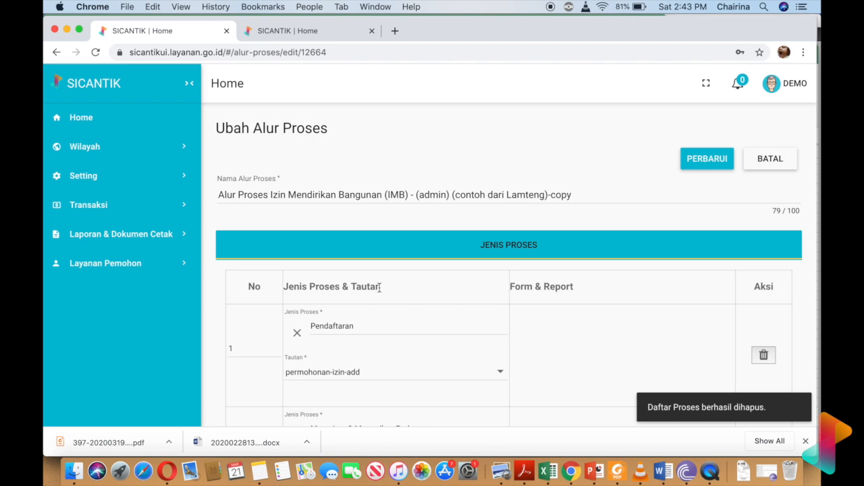
Step: Review the order of the remaining processes around Pembayaran Retribusi and Penetapan izin, through to the end of the flow
scroll(379, 288, "down", 10)
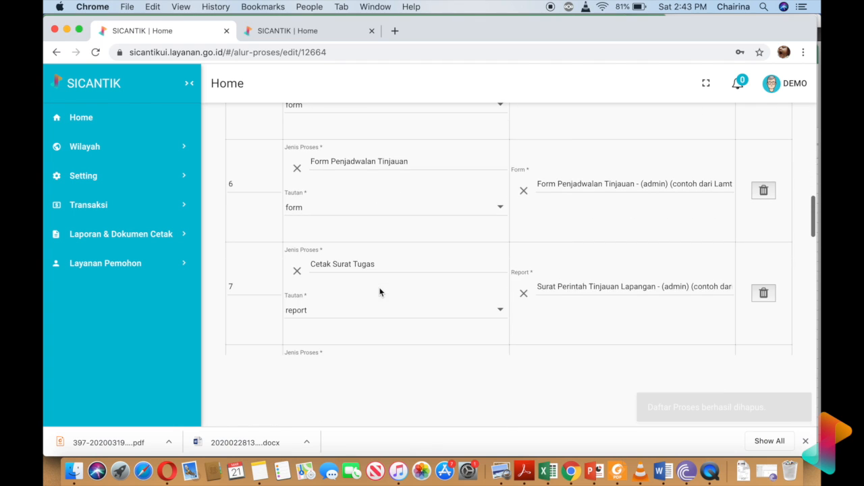
scroll(380, 292, "down", 8)
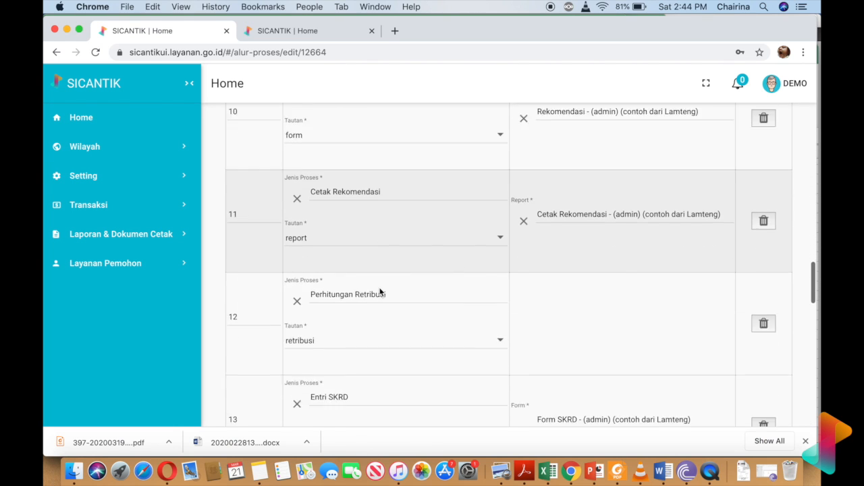
scroll(379, 292, "down", 4)
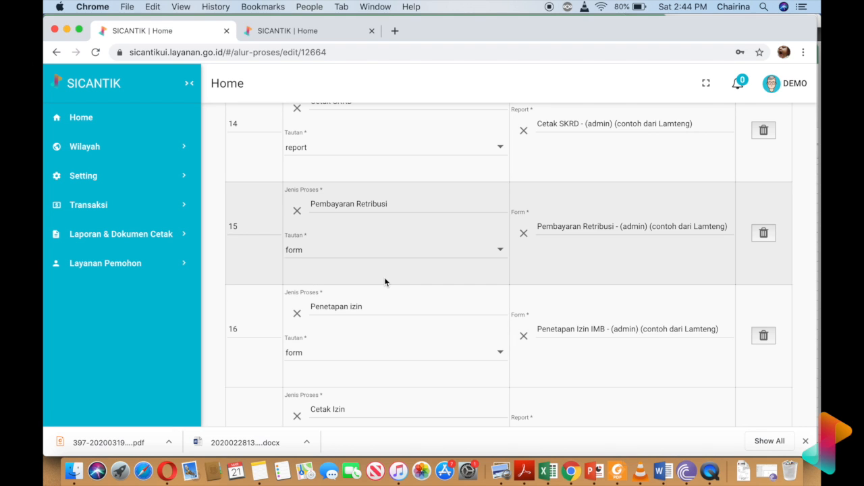
scroll(342, 329, "down", 6)
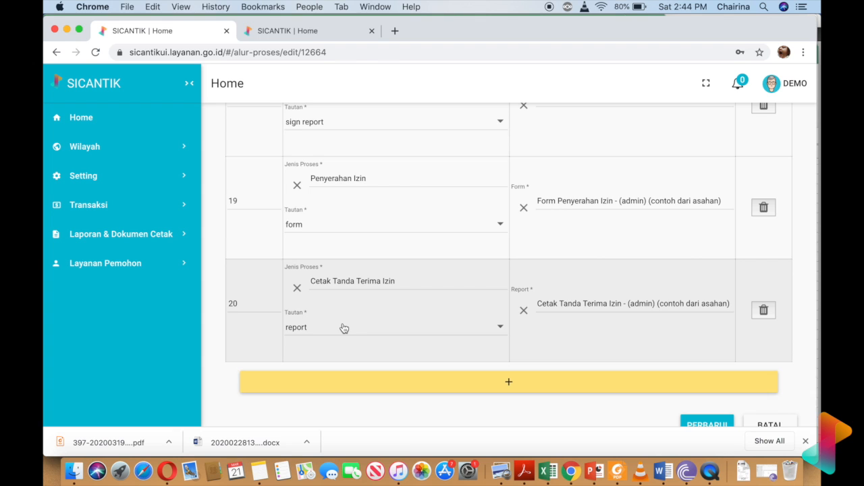
scroll(343, 328, "up", 2)
scroll(343, 328, "up", 5)
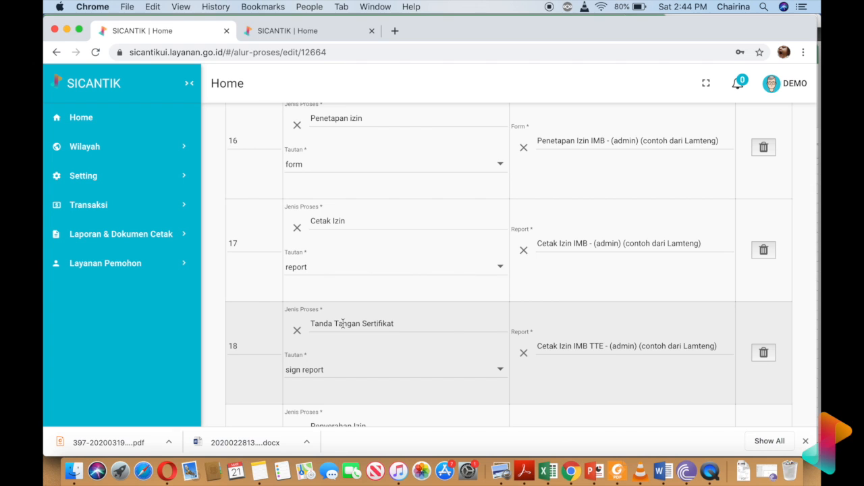
scroll(326, 267, "up", 1)
scroll(325, 266, "down", 1)
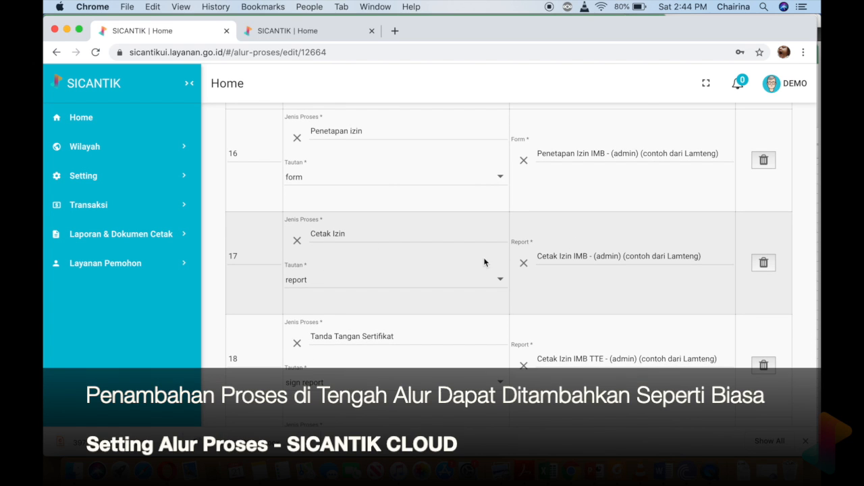
Step: Add a new process row at the end of the flow and choose Verifikasi Kabid as its process type
scroll(592, 277, "down", 5)
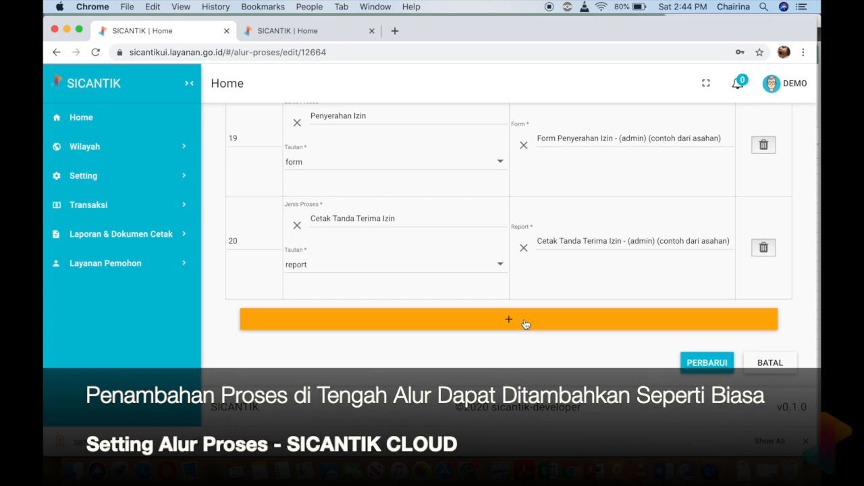
left_click(525, 323)
left_click(397, 322)
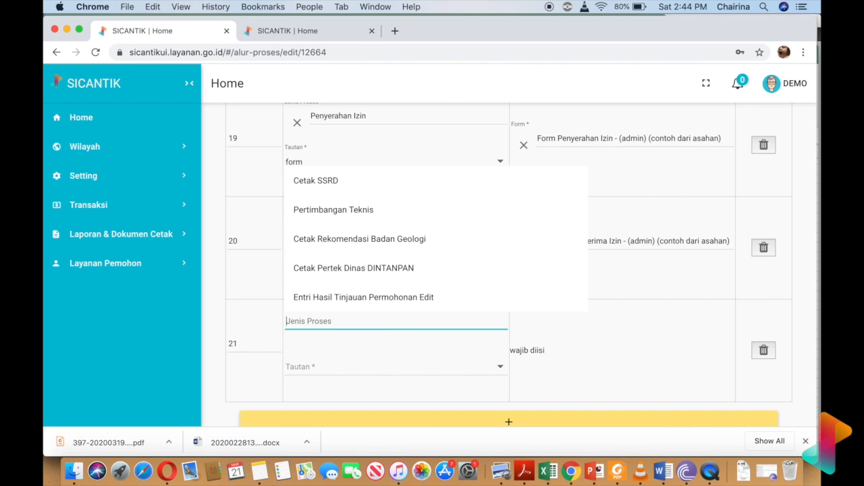
type("verif")
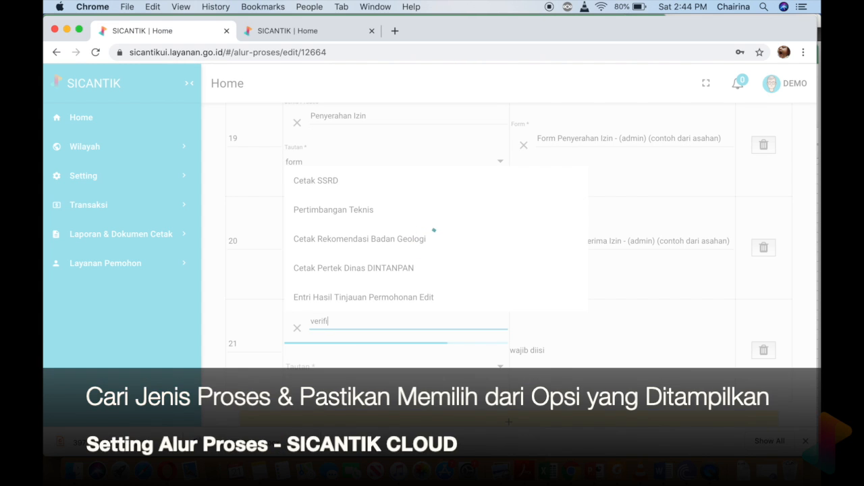
type("i")
scroll(362, 253, "down", 5)
scroll(363, 254, "down", 5)
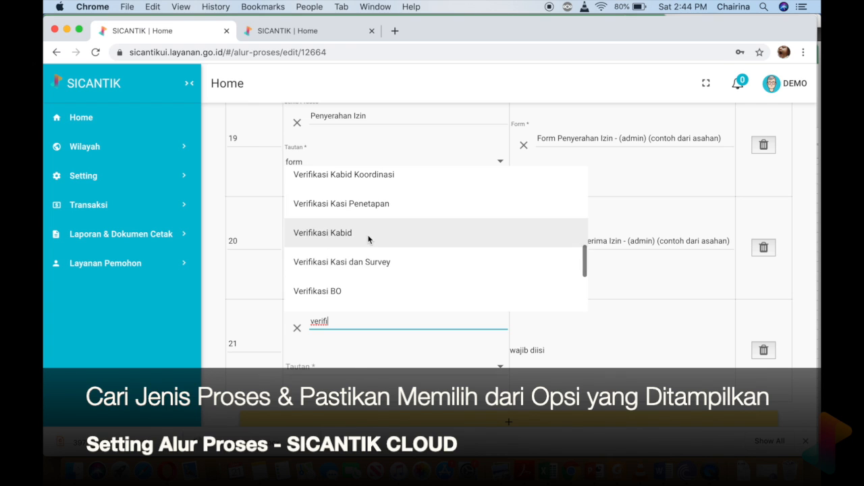
left_click(368, 240)
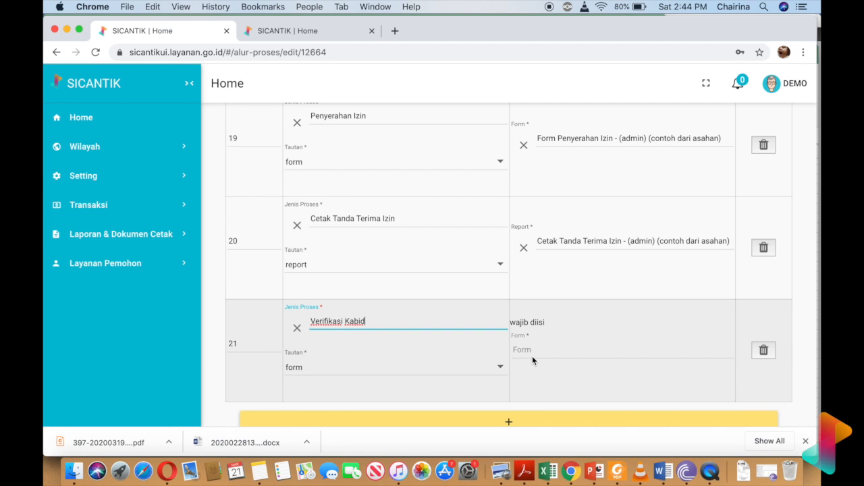
Step: Search the form templates for "contoh dari" and assign "Verifikasi KABID - (admin) (contoh dari Lamteng)" to the new Verifikasi Kabid row
left_click(535, 355)
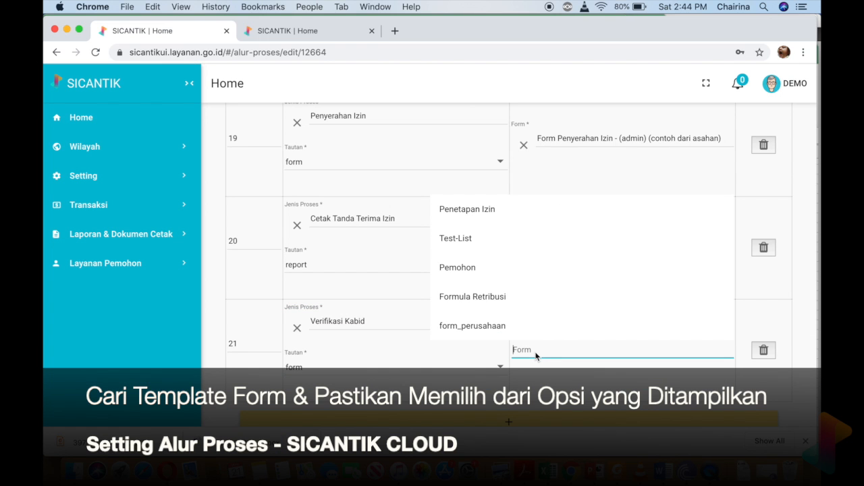
type("cont")
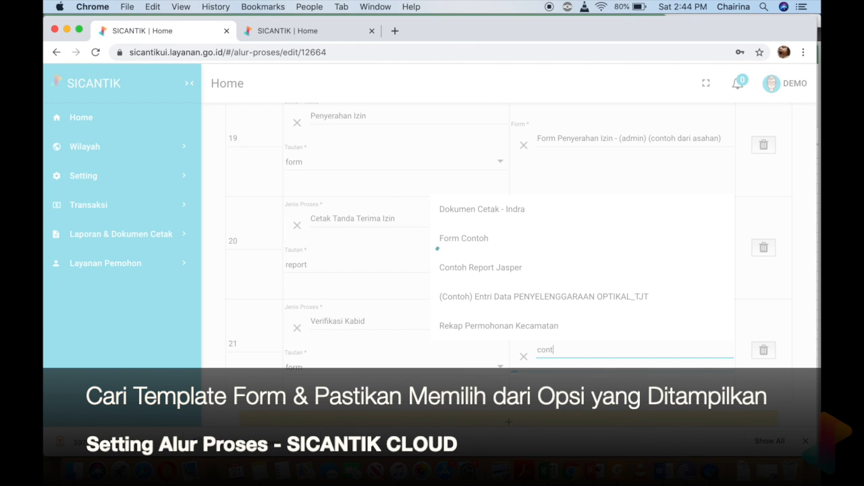
type("oh dari")
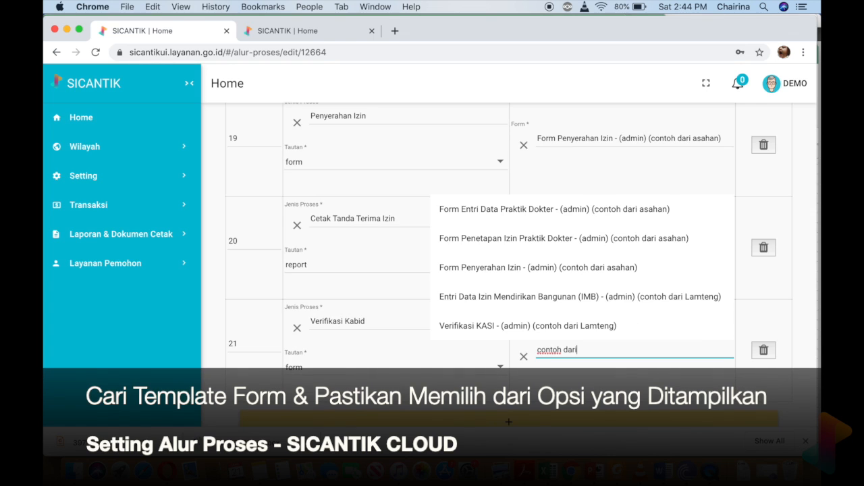
scroll(593, 327, "down", 3)
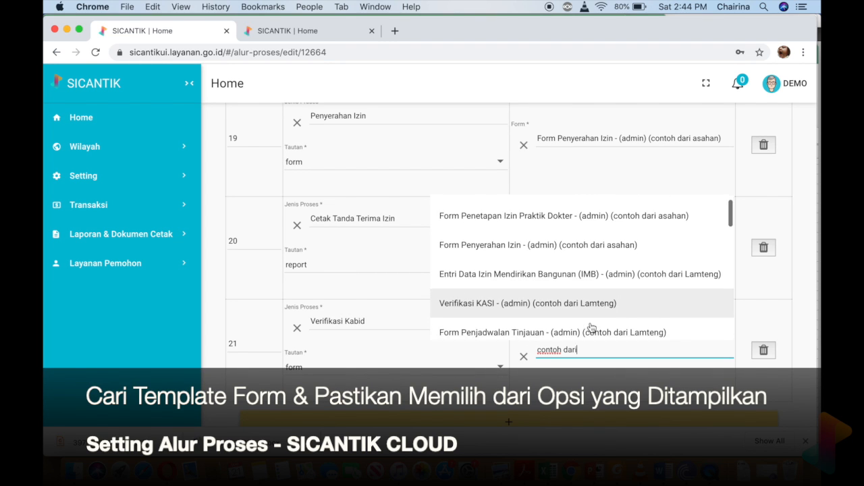
scroll(591, 327, "down", 5)
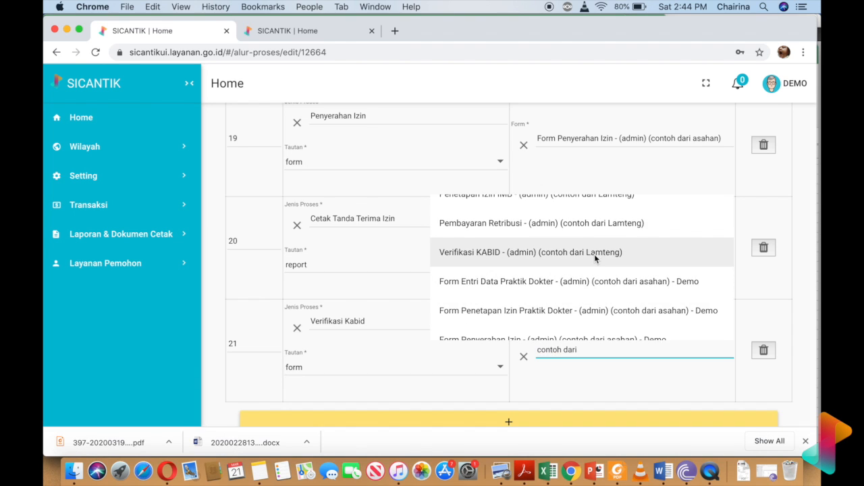
left_click(594, 253)
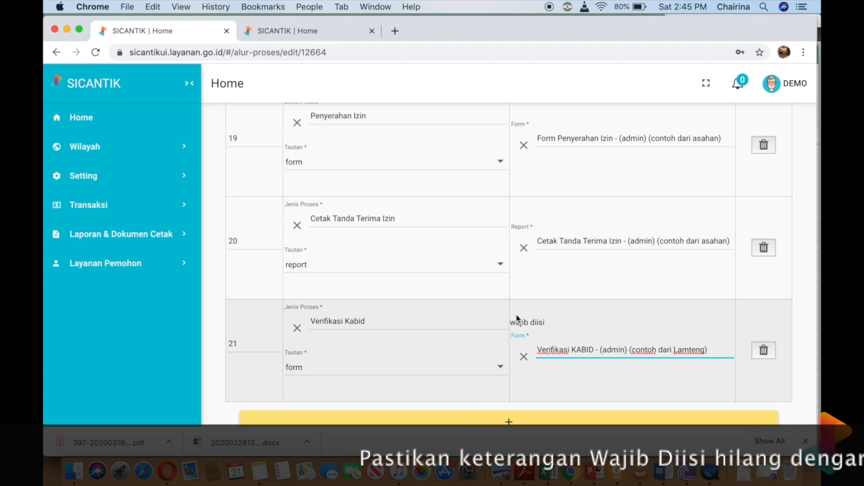
Step: Switch the new Verifikasi Kabid row's link to report and back to form to clear its required-field note
left_click(498, 368)
left_click(462, 376)
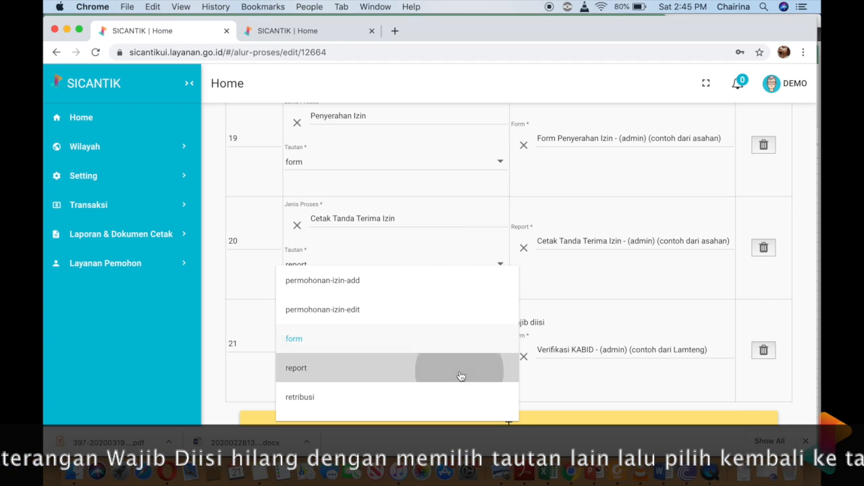
left_click(491, 371)
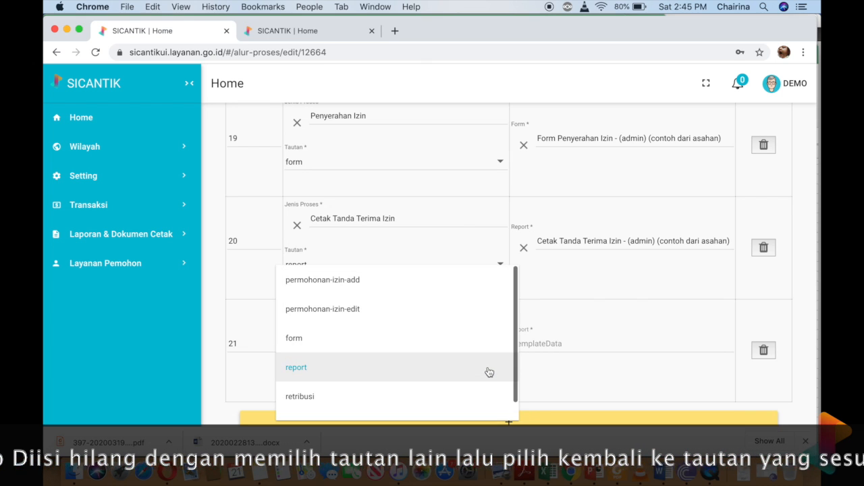
left_click(475, 337)
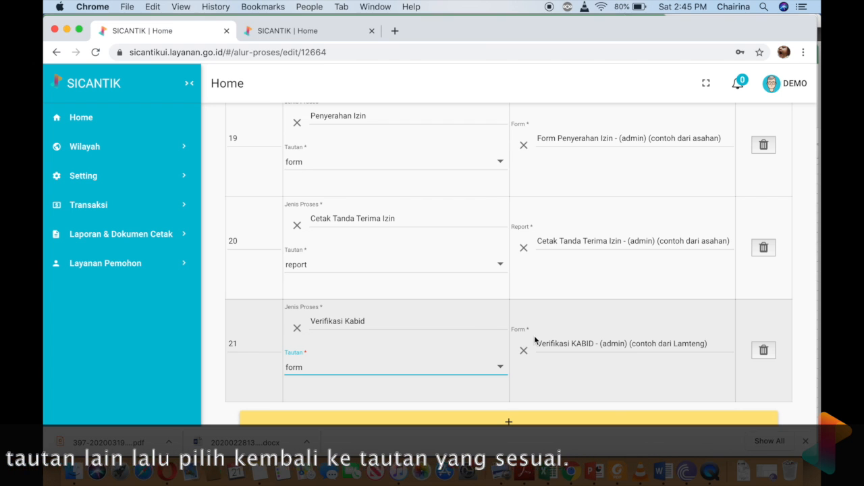
Step: Set the sequence number of the new Verifikasi Kabid process to 16 so it follows Pembayaran Retribusi
scroll(527, 313, "down", 3)
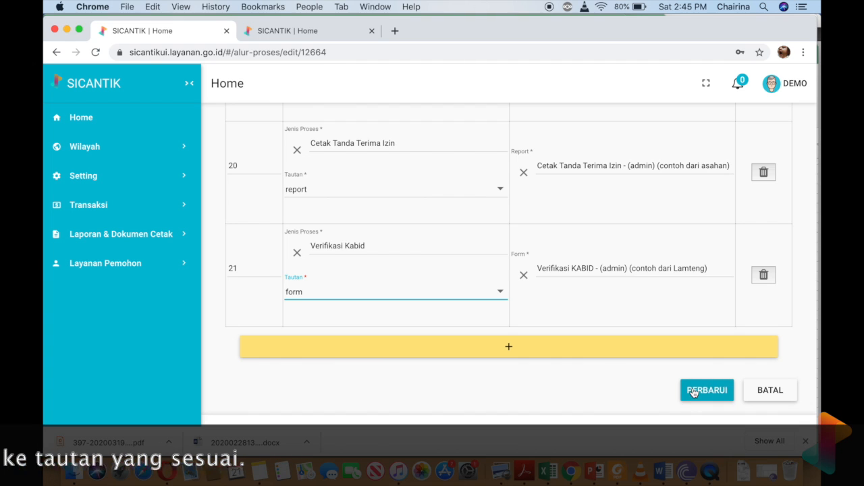
scroll(517, 228, "up", 2)
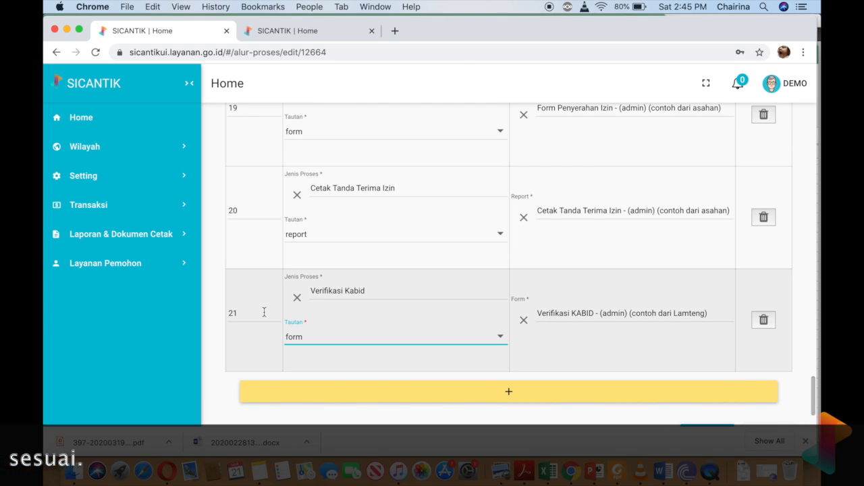
scroll(242, 316, "up", 1)
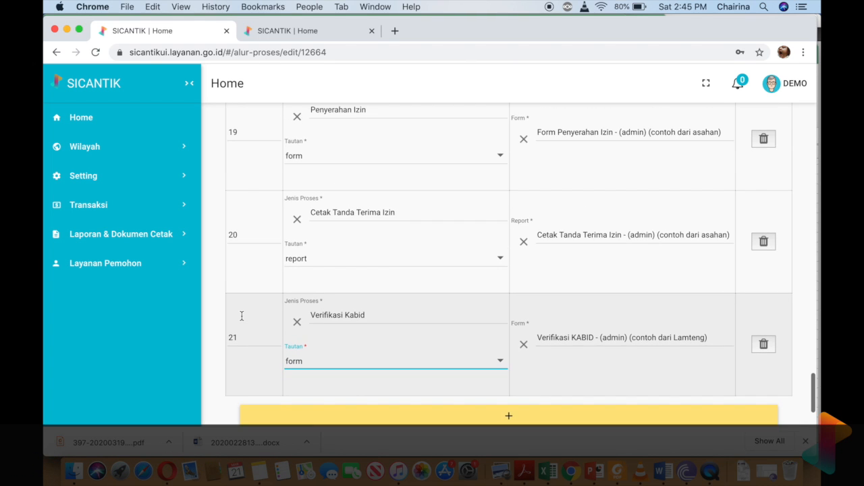
scroll(239, 335, "up", 10)
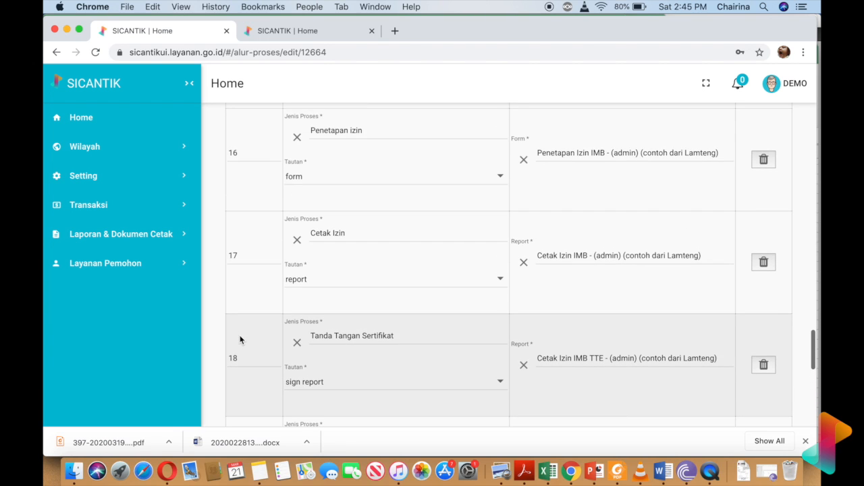
scroll(239, 340, "down", 3)
scroll(240, 339, "up", 4)
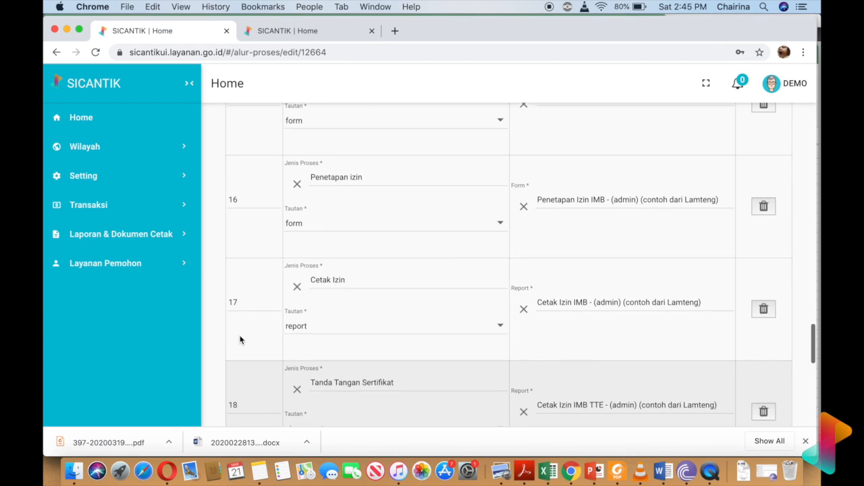
scroll(239, 340, "down", 10)
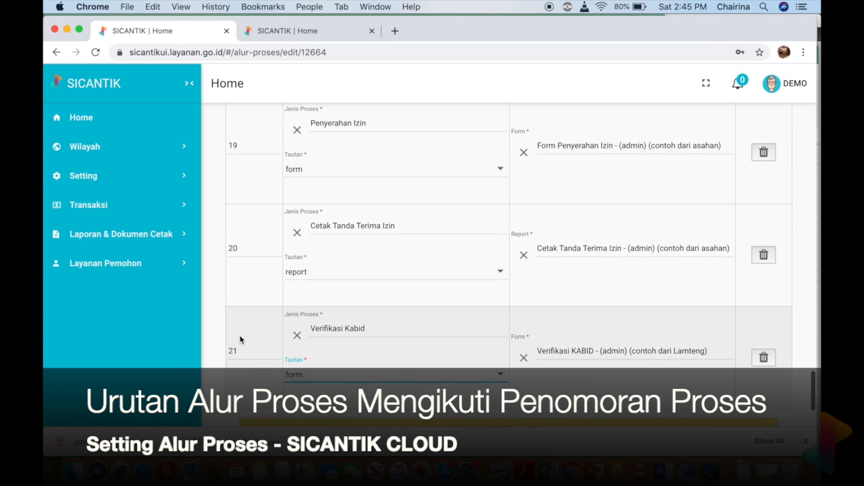
left_click(239, 338)
key("BackSpace")
type("1")
Step: Renumber the processes Penetapan izin to 17, Cetak Izin to 18 and Tanda Tangan Sertifikat to 19
scroll(280, 293, "up", 5)
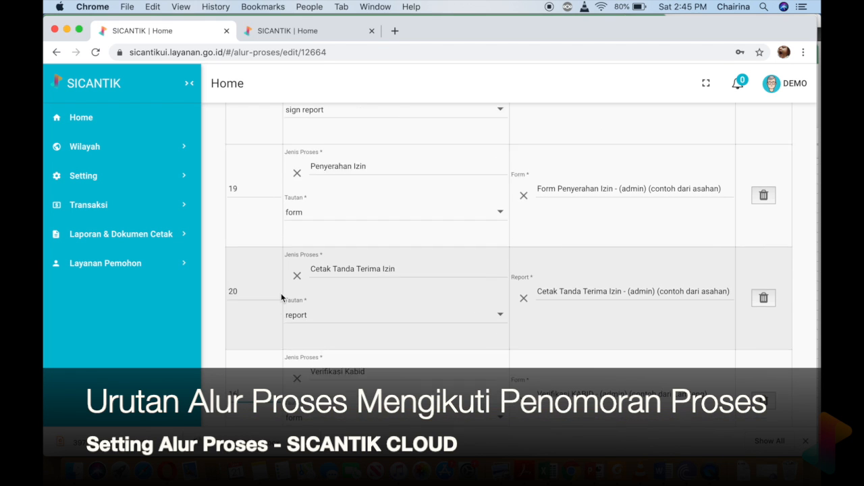
scroll(281, 293, "up", 2)
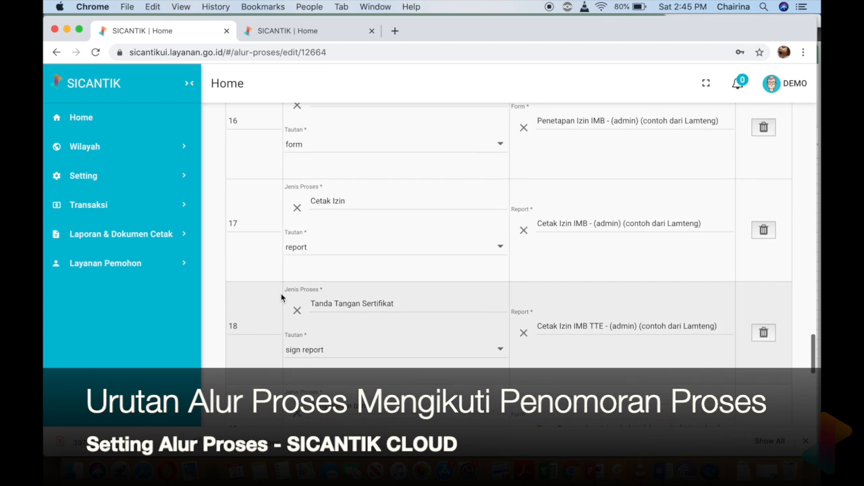
left_click(247, 179)
key("BackSpace")
left_click(240, 287)
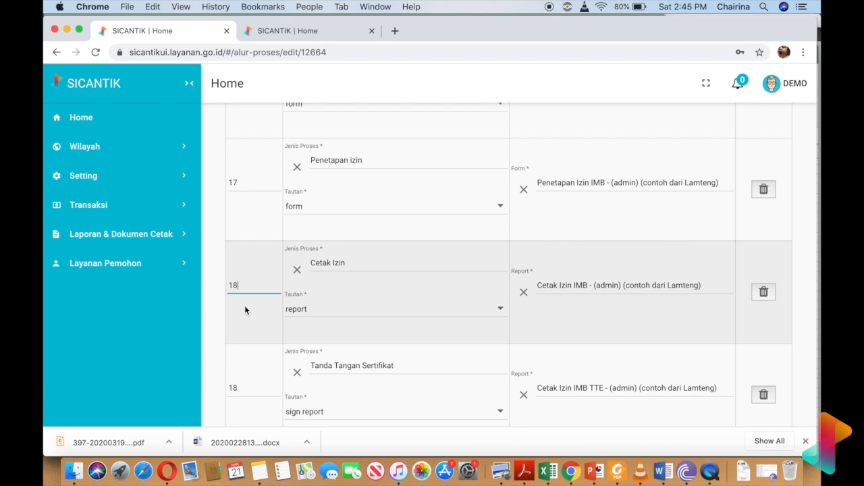
left_click(247, 388)
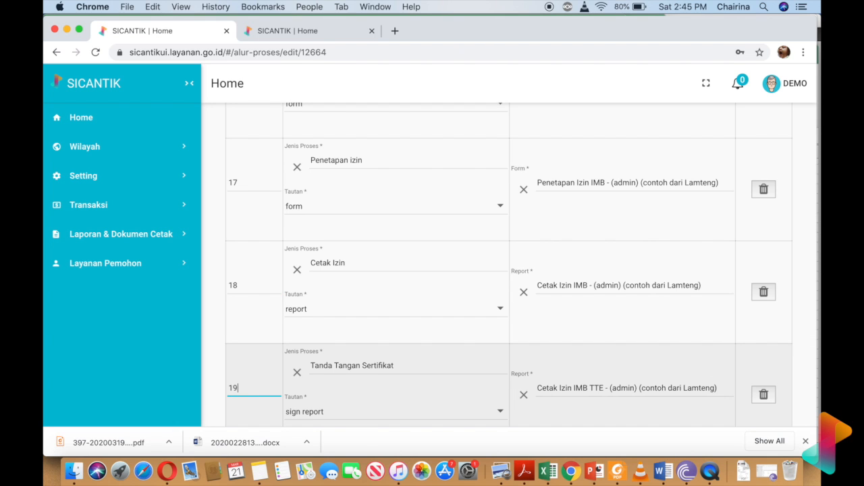
Step: Renumber the Penyerahan Izin process to 20 and the Cetak Tanda Terima Izin process to 21
scroll(254, 405, "down", 5)
left_click(244, 359)
key("BackSpace")
key("BackSpace")
type("20")
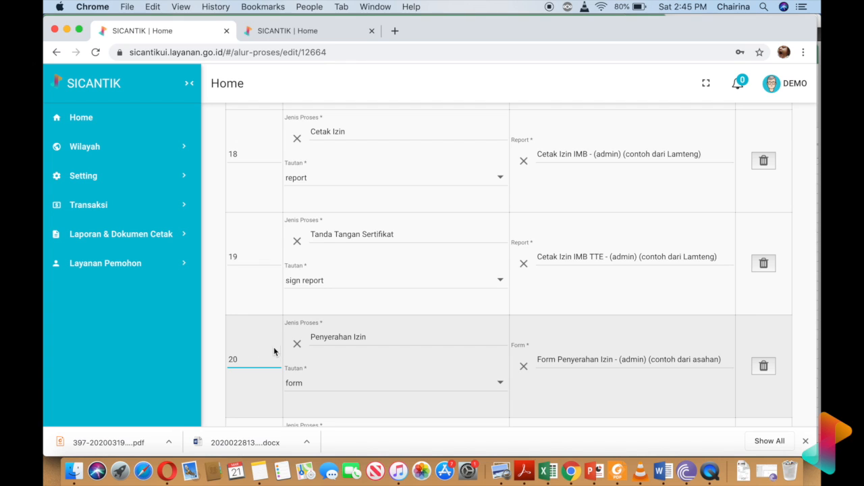
scroll(276, 350, "down", 5)
left_click(263, 316)
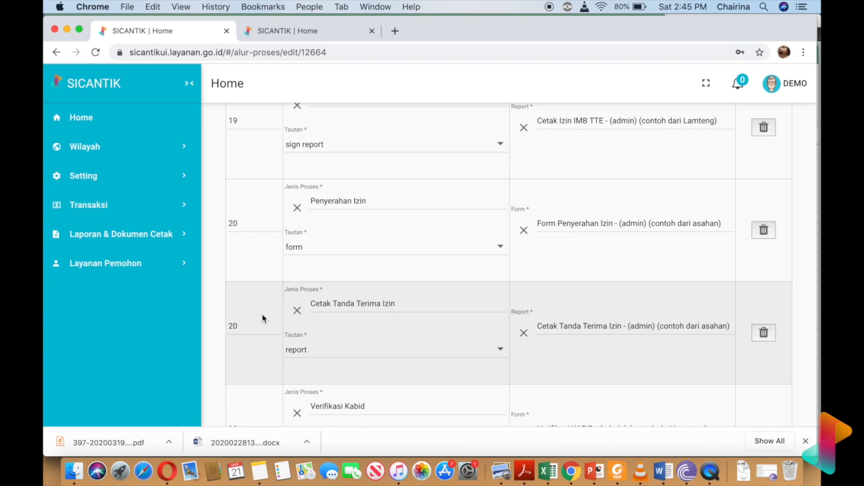
left_click(258, 326)
type("1")
Step: Replace "copy" with "baru" at the end of the process flow's name and save the updated flow
scroll(508, 265, "down", 4)
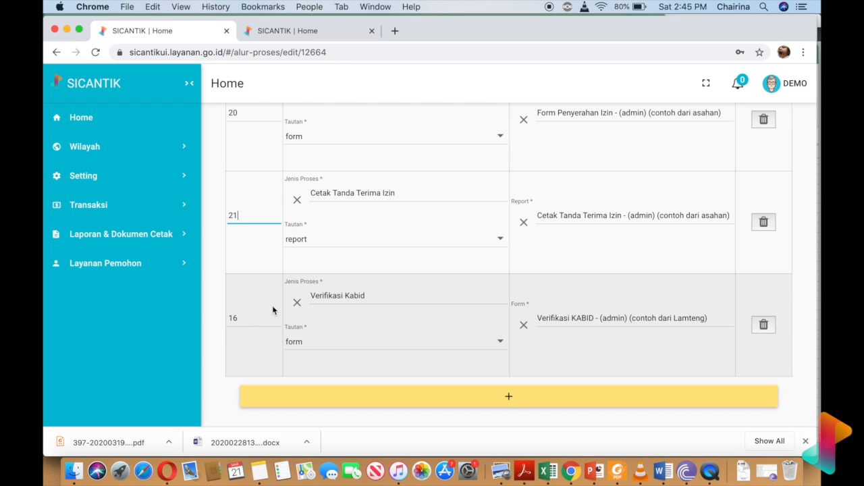
scroll(379, 277, "down", 3)
scroll(379, 277, "up", 5)
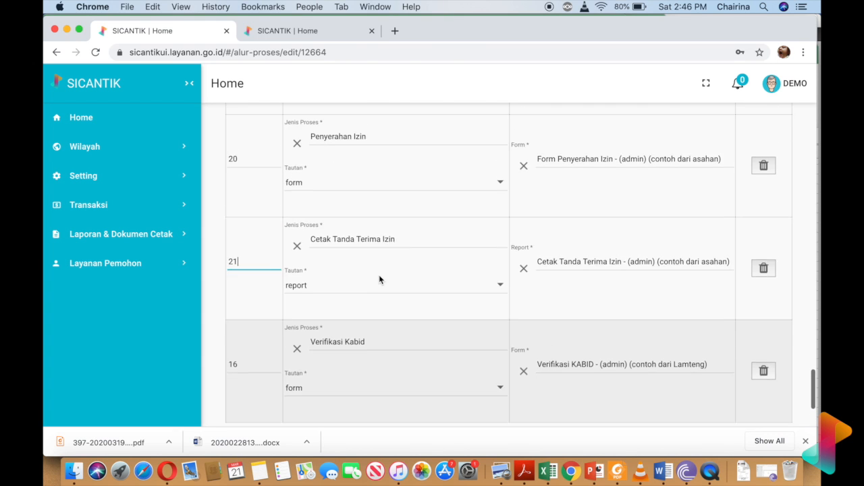
scroll(379, 276, "down", 4)
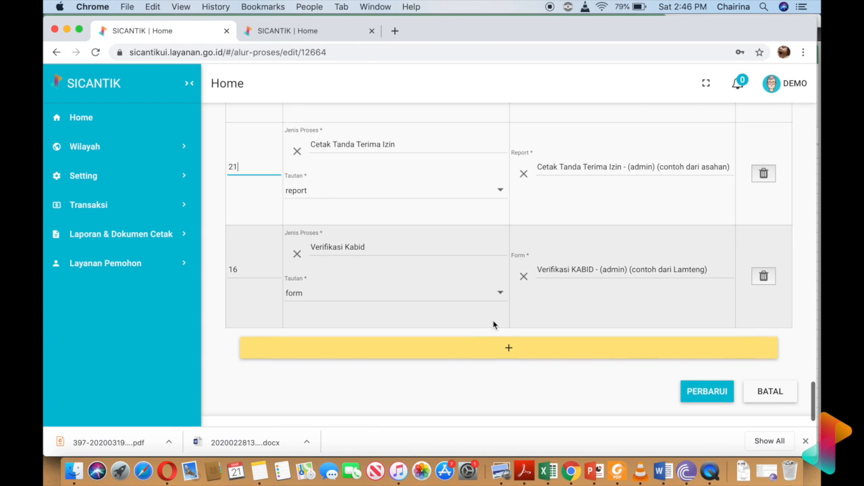
scroll(709, 214, "up", 15)
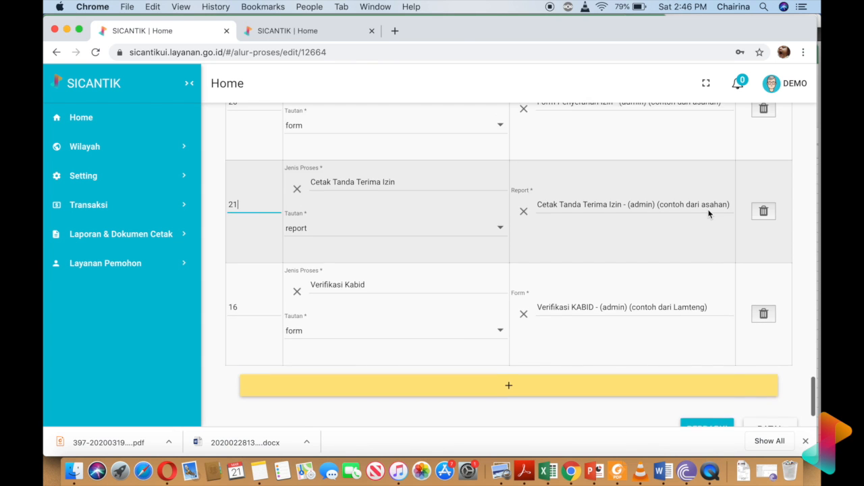
scroll(708, 214, "up", 20)
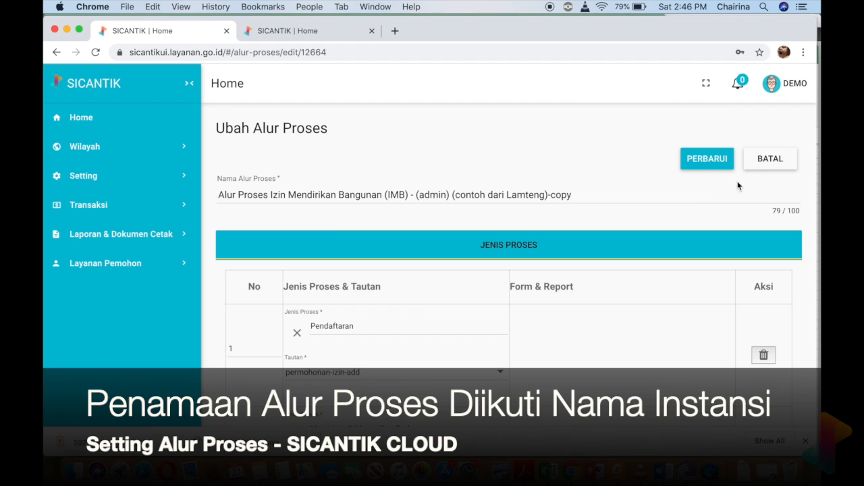
left_click(584, 191)
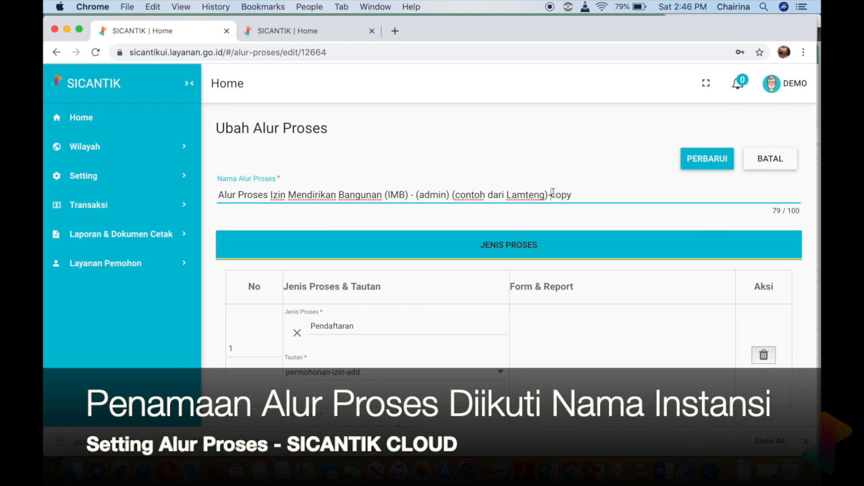
double_click(567, 196)
type("baru")
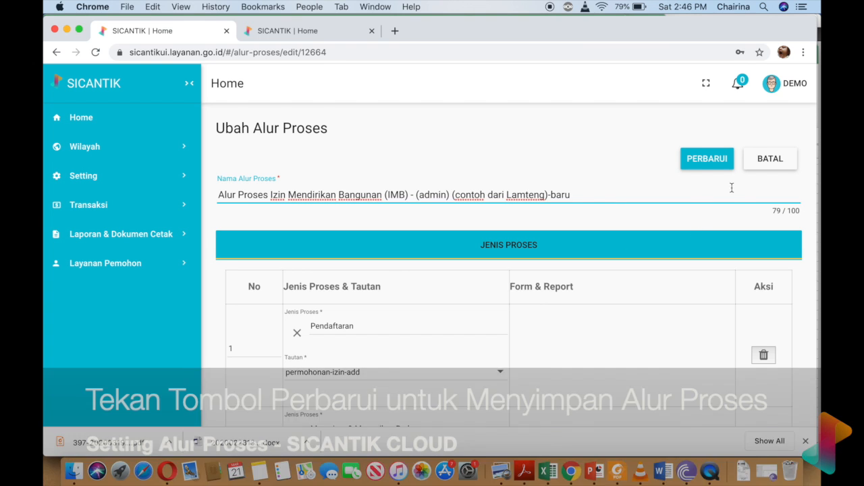
left_click(716, 162)
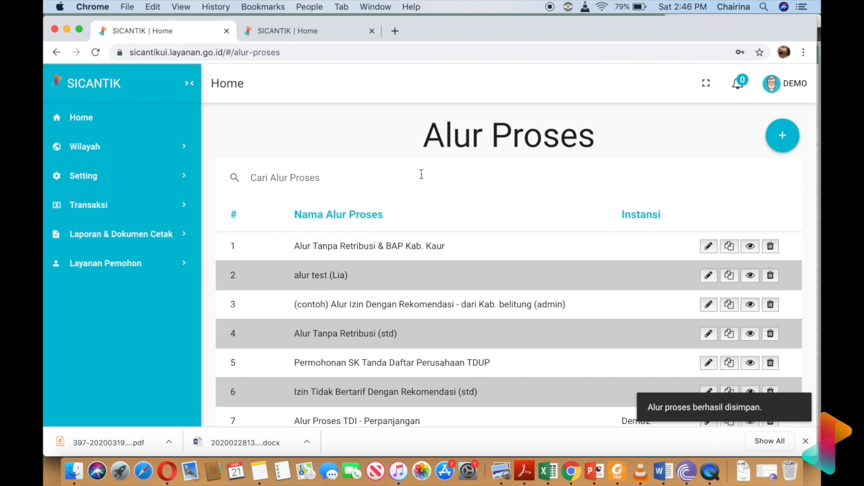
Step: Search the process flows for "lamteng" and open the IMB flow ending in "-baru" for editing
left_click(383, 176)
type("lamteng")
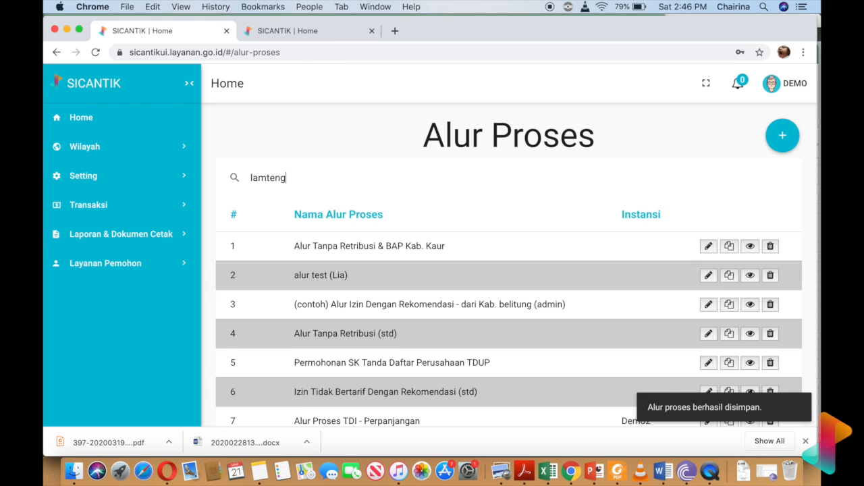
key("Return")
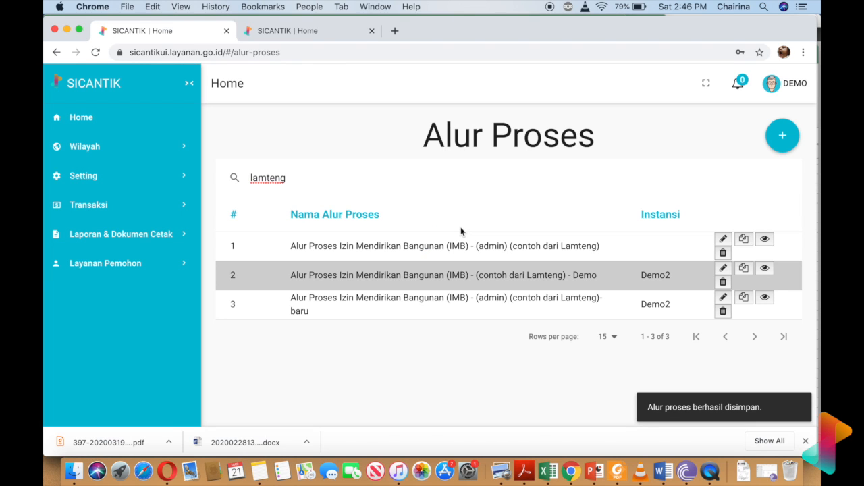
left_click(722, 299)
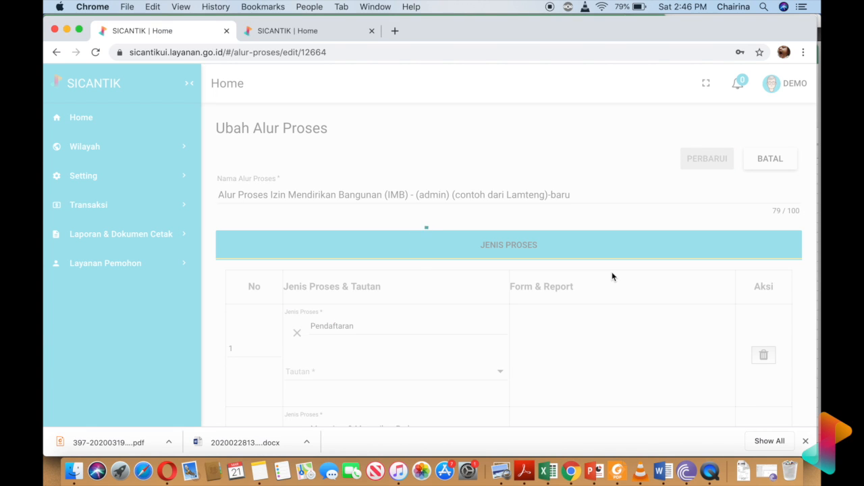
Step: Review the saved flow from Pendaftaran to Cetak Tanda Terima Izin, checking the process order and Verifikasi Kabid's position
scroll(612, 276, "down", 4)
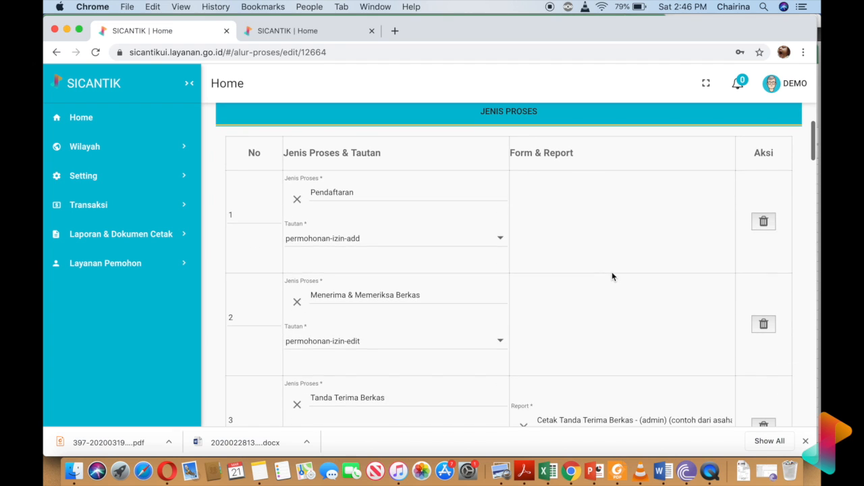
scroll(613, 276, "down", 8)
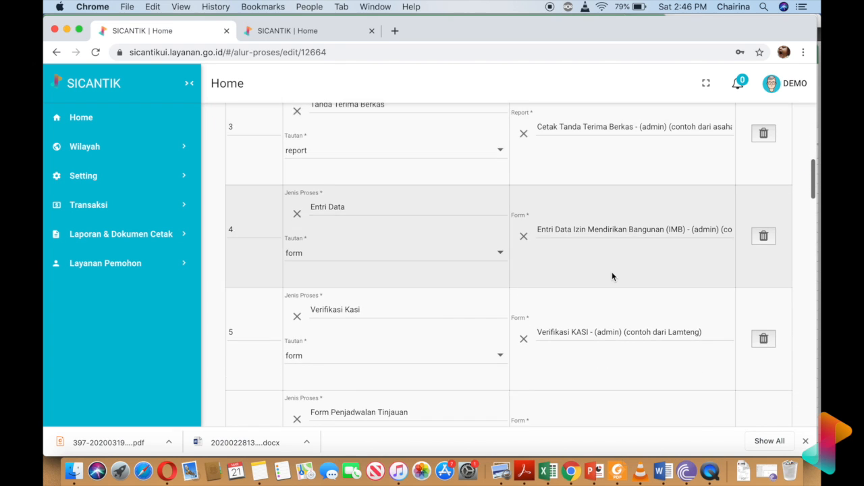
scroll(612, 271, "down", 15)
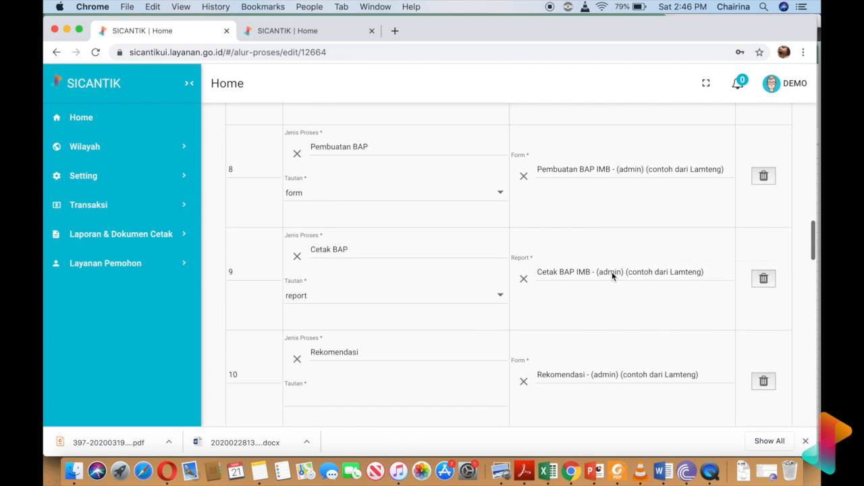
scroll(612, 271, "down", 20)
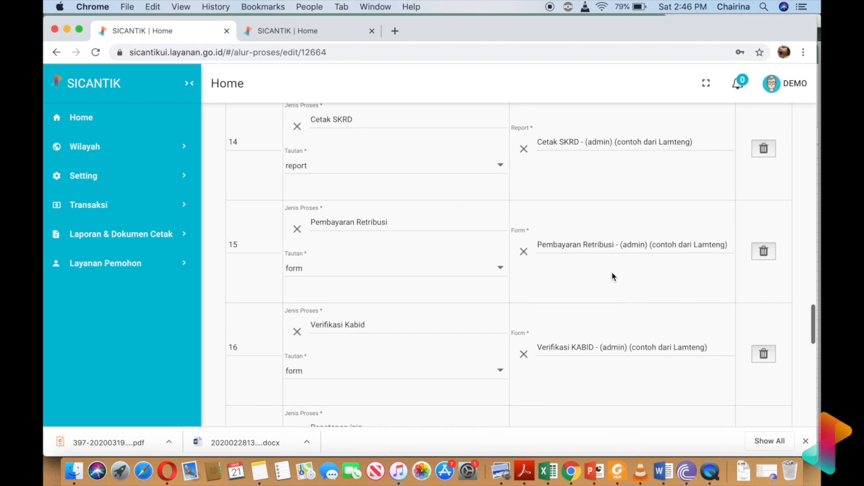
scroll(612, 272, "down", 12)
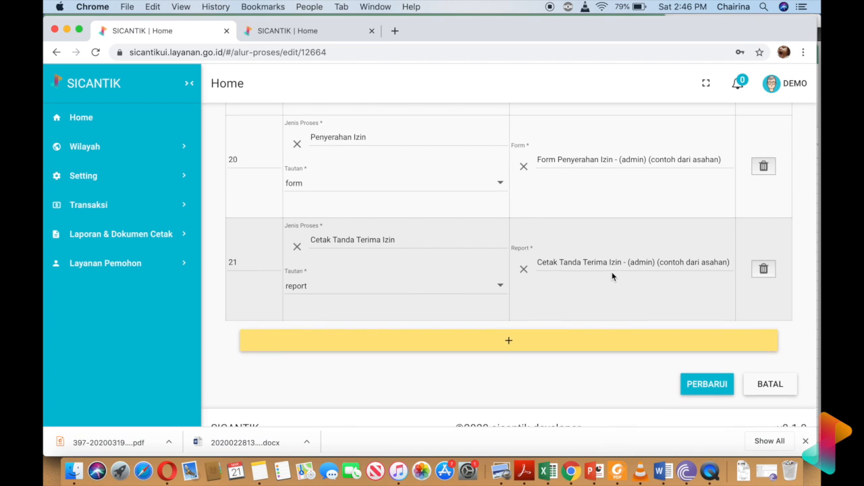
scroll(612, 272, "up", 10)
scroll(611, 271, "up", 10)
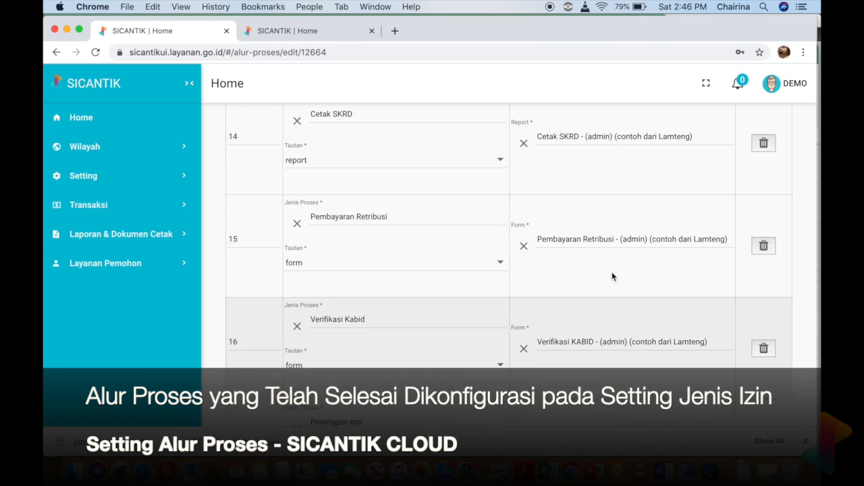
scroll(612, 277, "up", 10)
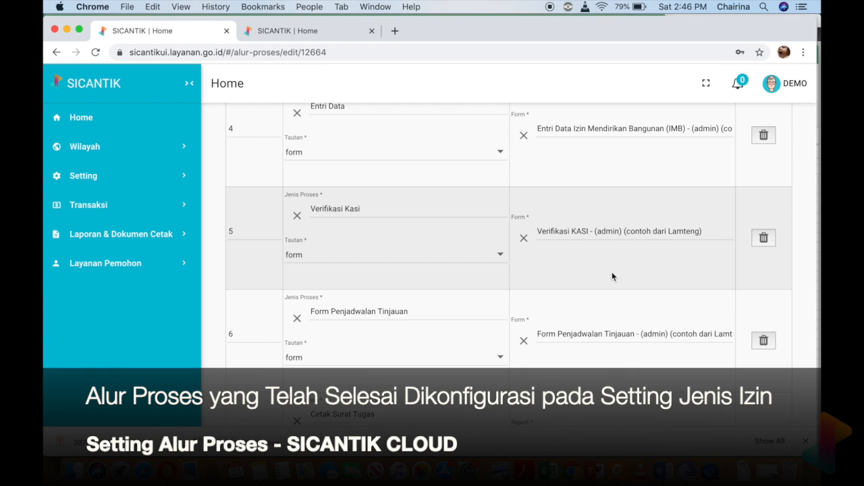
scroll(613, 277, "up", 5)
scroll(612, 272, "up", 1)
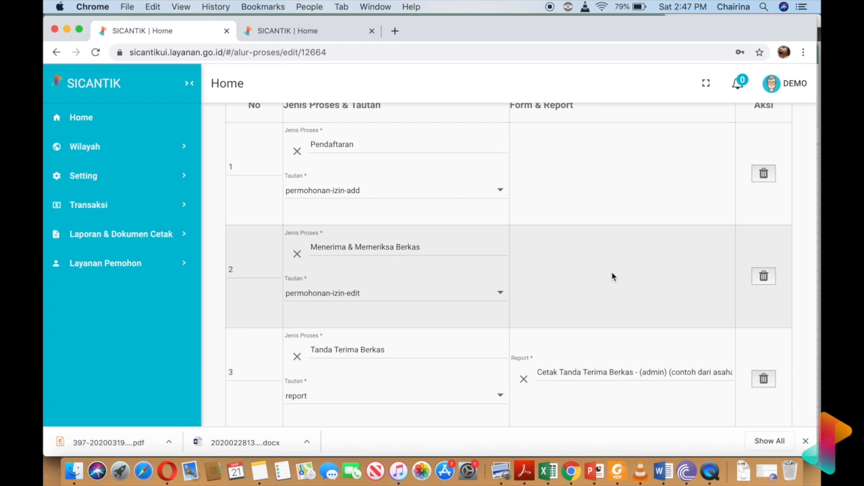
Step: In the second SICANTIK browser tab, show the Jenis Izin list and open "Surat Izin Usaha Perikanan (SIUP) dengan retribusi (satu)" for editing
left_click(334, 38)
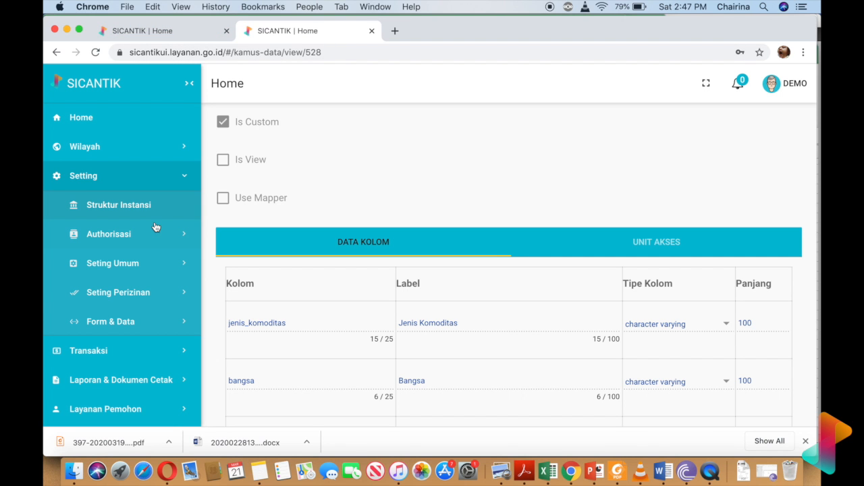
left_click(128, 181)
left_click(128, 181)
left_click(134, 295)
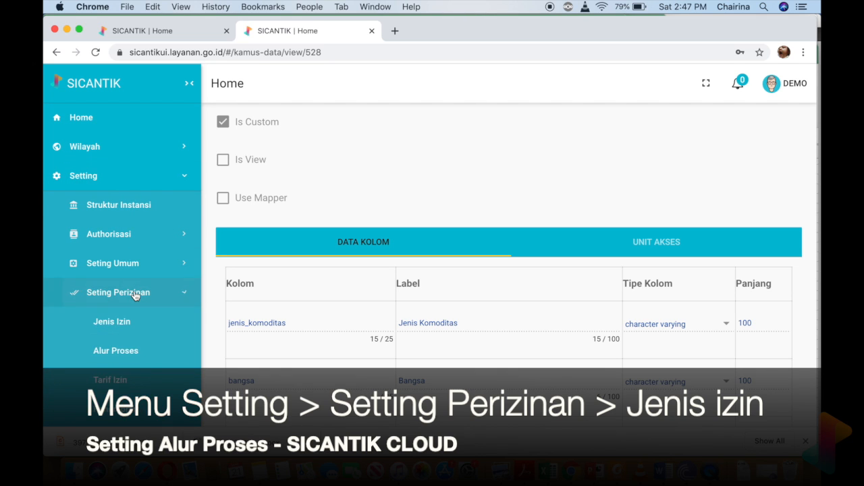
left_click(135, 327)
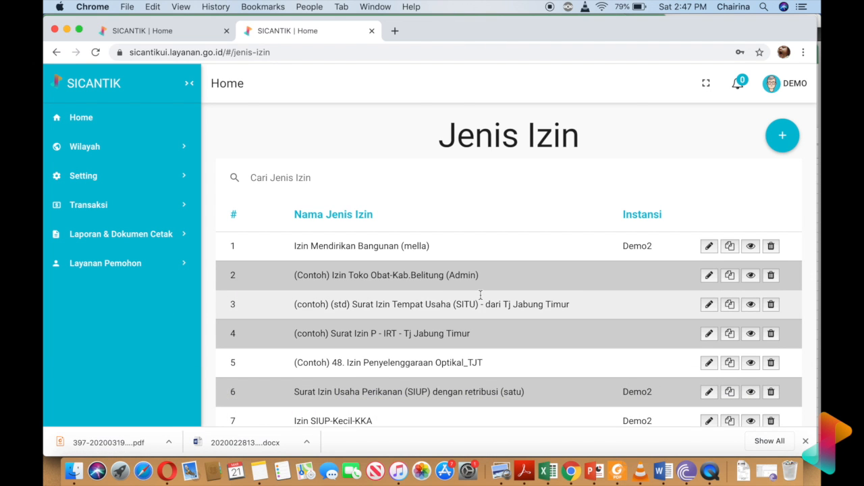
left_click(709, 392)
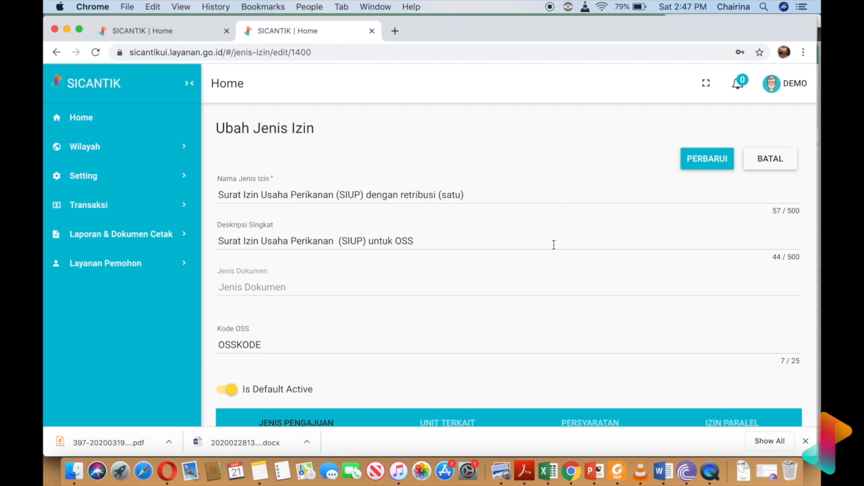
Step: Replace the Baru row's Alur Proses by searching "lamteng" and choosing the IMB flow ending in "-baru", then check the end of its name
scroll(553, 244, "down", 5)
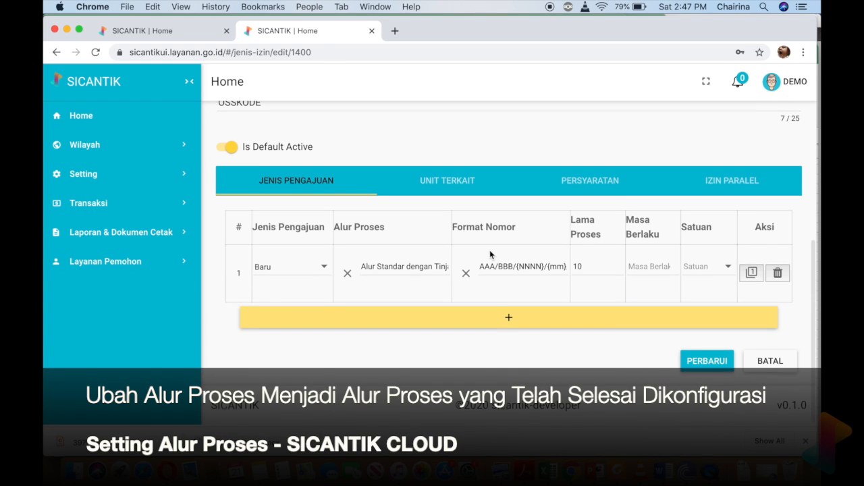
left_click(347, 272)
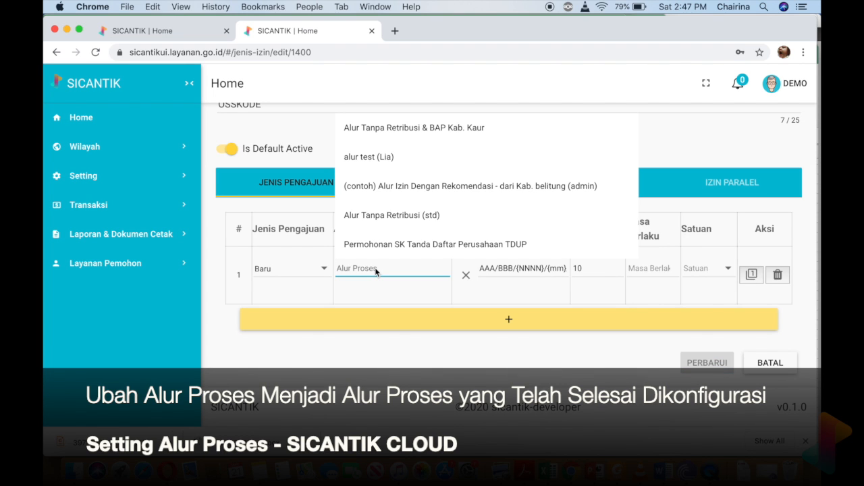
type("lamteng")
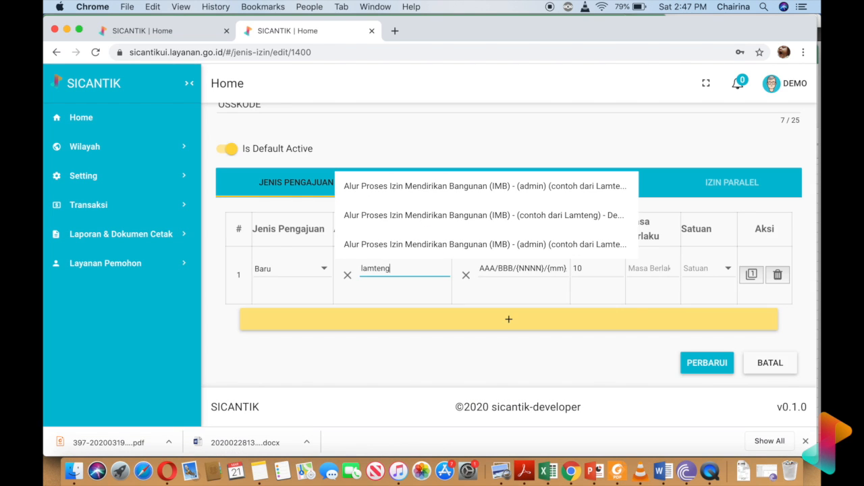
left_click(556, 244)
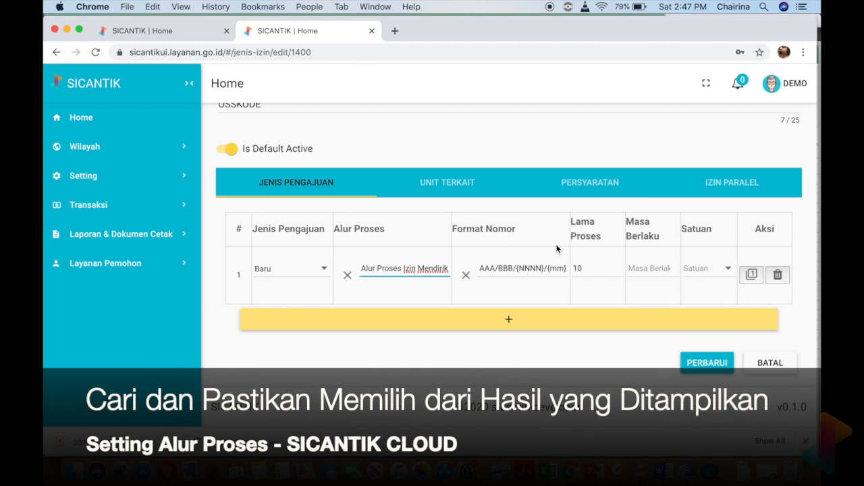
left_click_drag(428, 270, 505, 270)
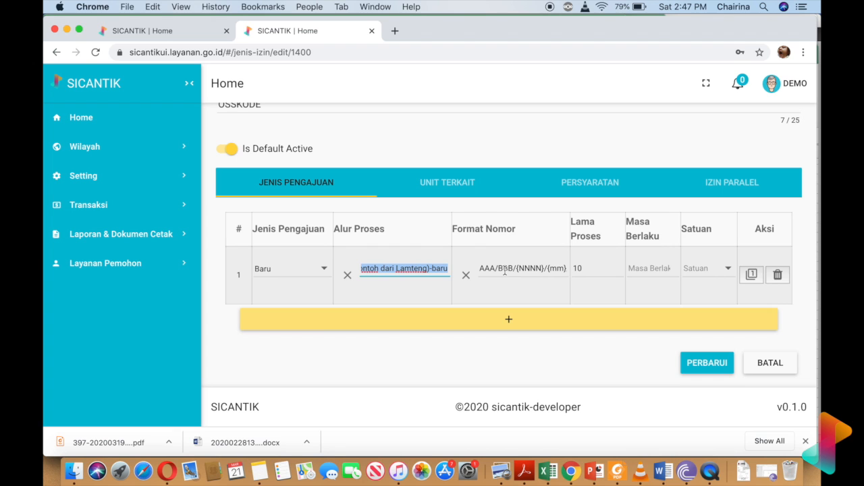
left_click(432, 268)
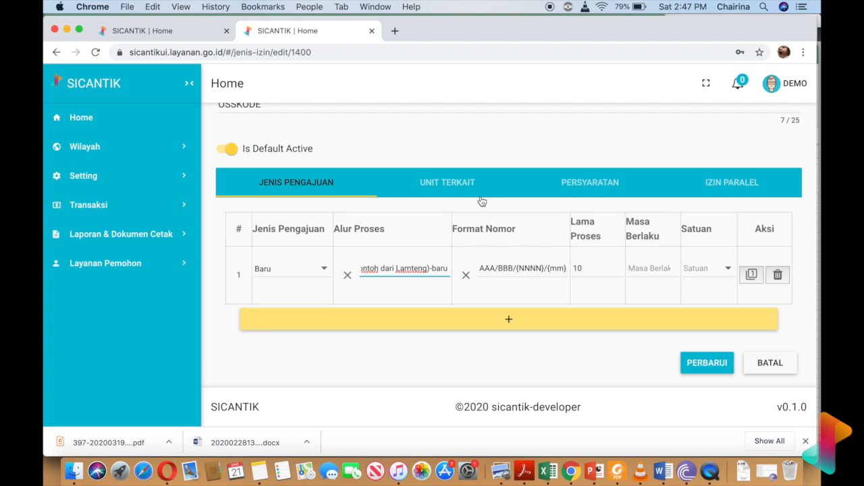
scroll(481, 202, "up", 5)
scroll(482, 201, "down", 5)
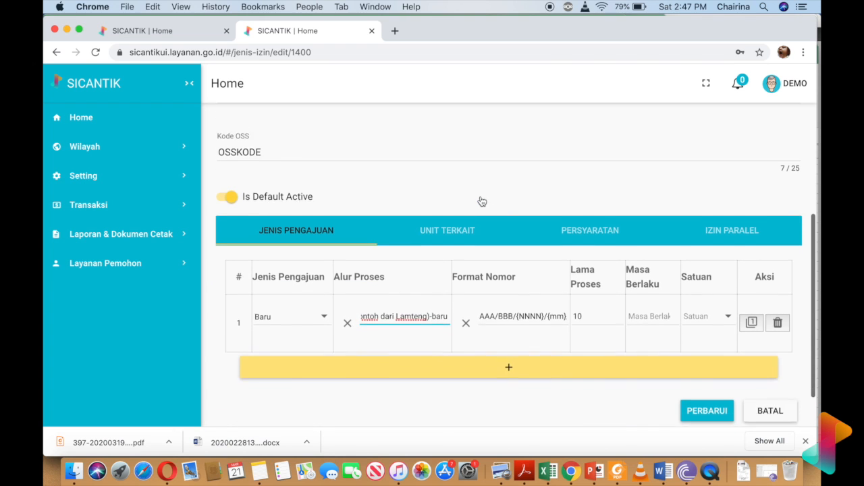